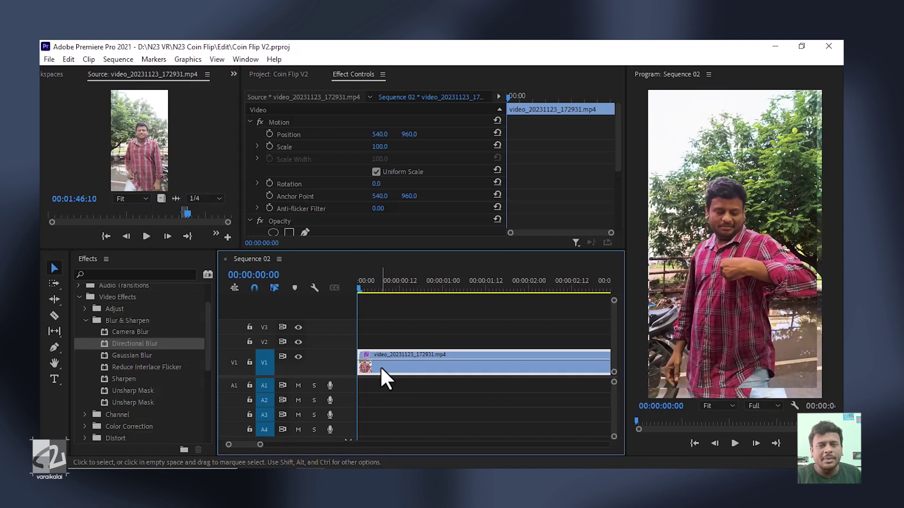
pyautogui.press('-')
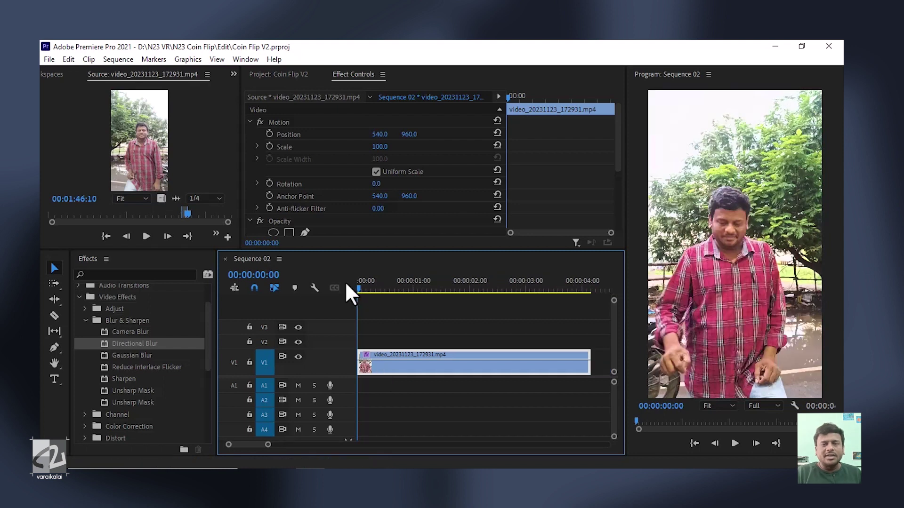
pyautogui.moveTo(360, 286)
pyautogui.mouseDown()
pyautogui.moveTo(549, 288)
pyautogui.moveTo(357, 301)
pyautogui.mouseUp()
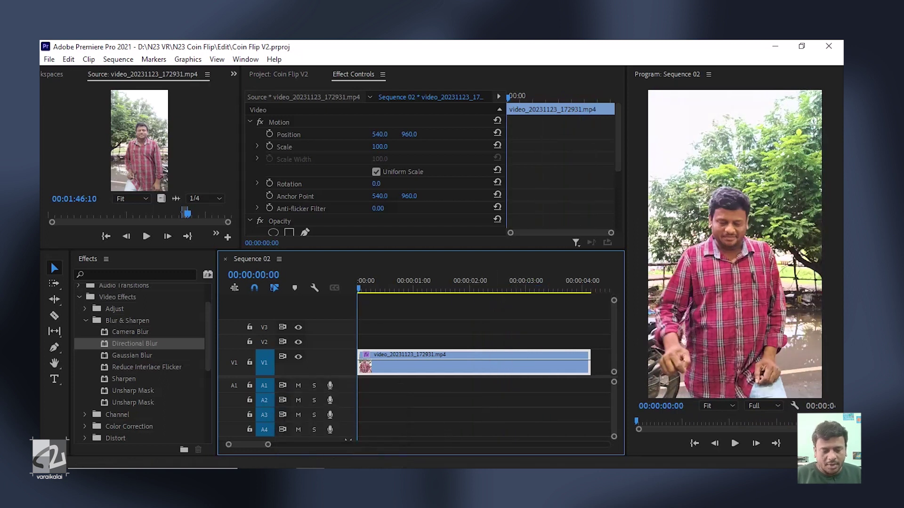
# - Switch to Photoshop and draw a large circular selection around the middle of the canvas on Layer 1
pyautogui.hotkey('alt', 'Tab')
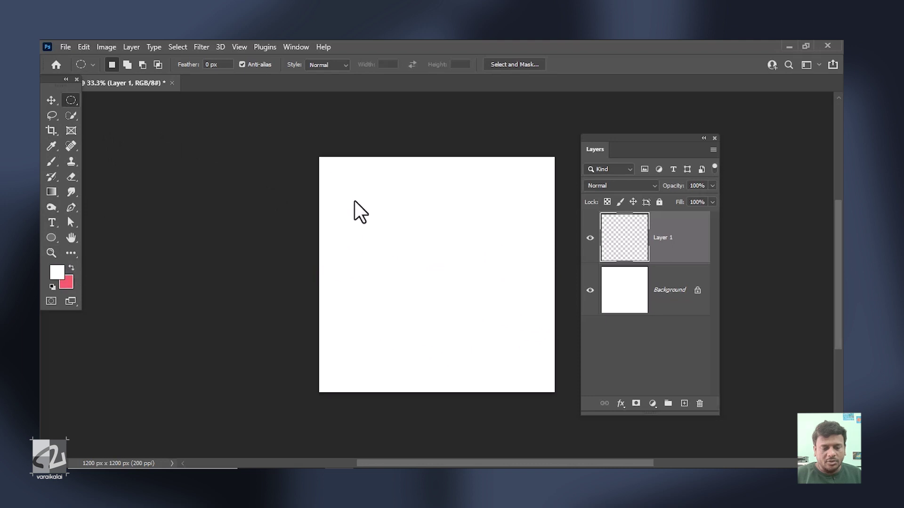
pyautogui.moveTo(355, 202); pyautogui.dragTo(564, 367)
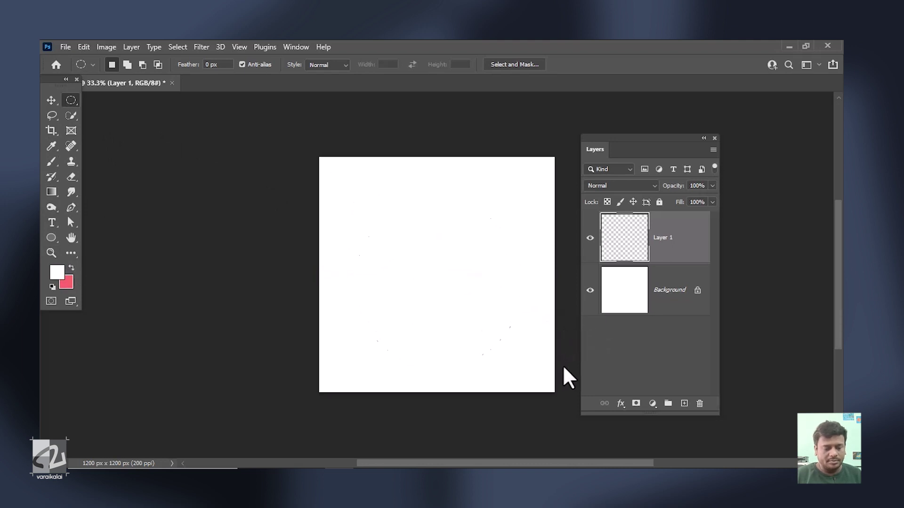
pyautogui.hotkey('ctrl', '+')
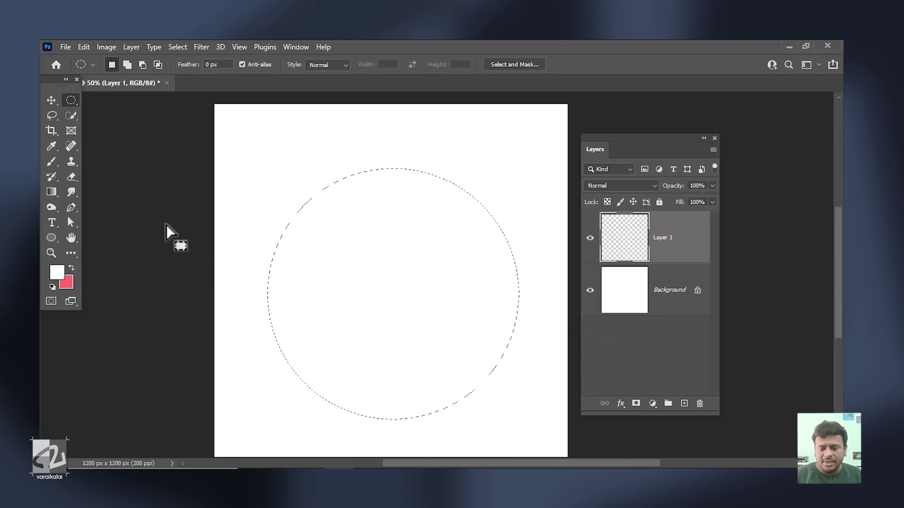
# - Fill the circular selection with a diagonal linear gradient using the Gray_03 preset from the Grays group, and deselect
pyautogui.click(50, 193)
pyautogui.click(145, 64)
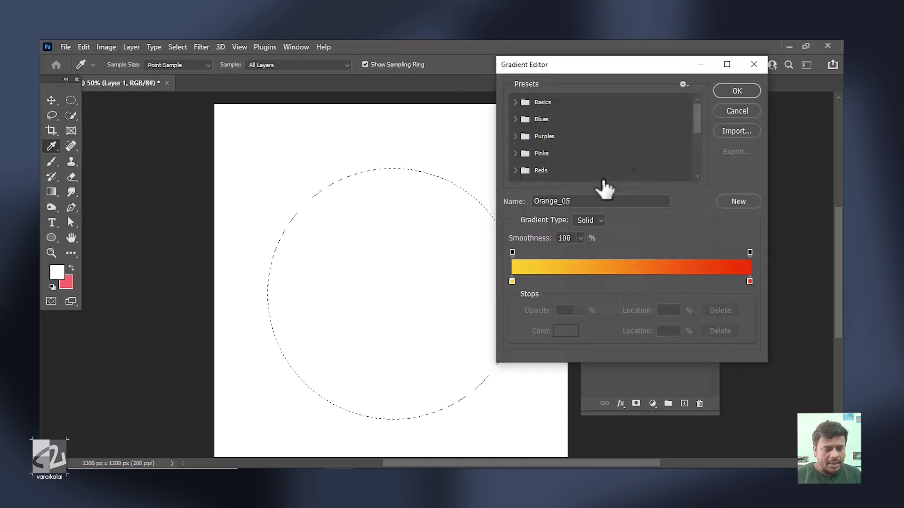
pyautogui.moveTo(699, 124); pyautogui.dragTo(692, 138)
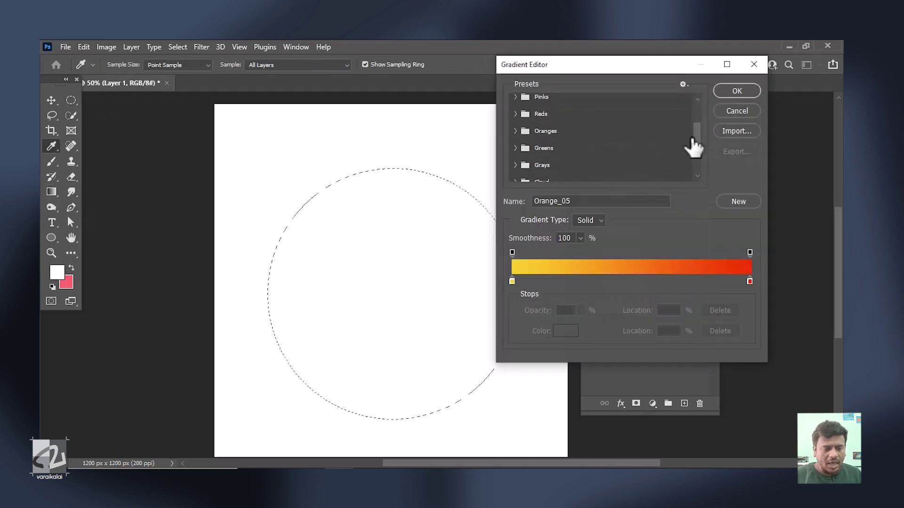
pyautogui.click(514, 165)
pyautogui.moveTo(700, 142); pyautogui.dragTo(696, 147)
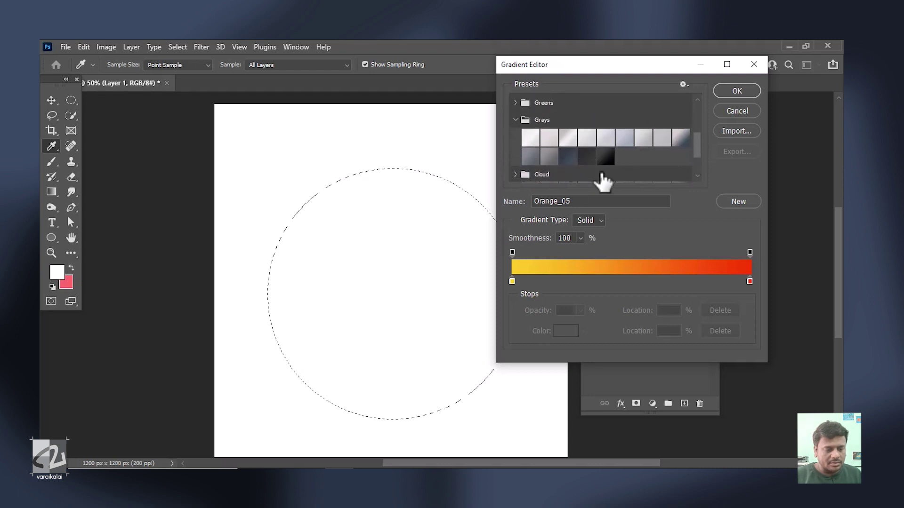
pyautogui.click(568, 140)
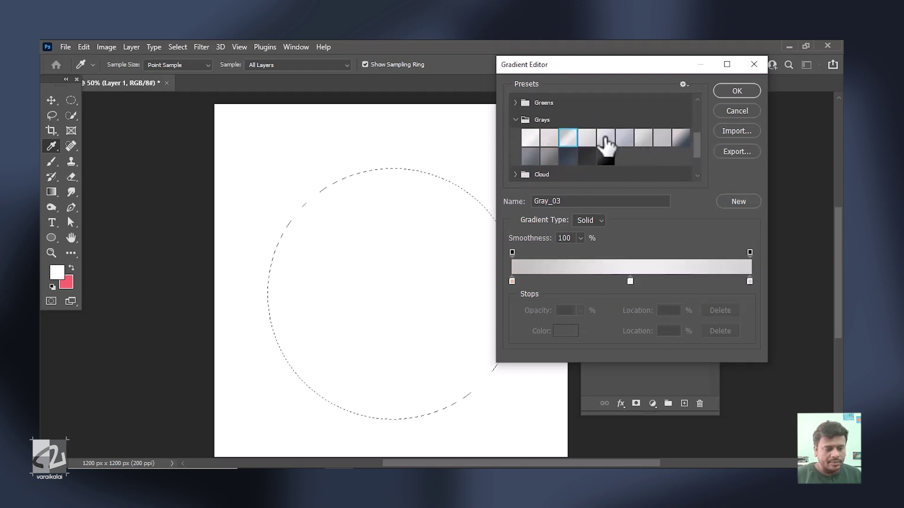
pyautogui.click(738, 92)
pyautogui.moveTo(411, 287); pyautogui.dragTo(453, 352)
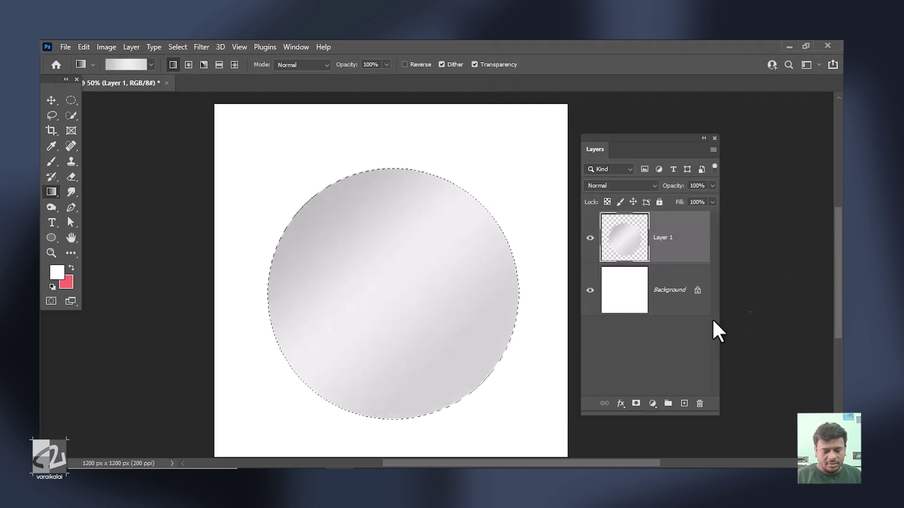
pyautogui.hotkey('ctrl', 'd')
# - Duplicate the gradient circle layer, Layer 1
pyautogui.press('v')
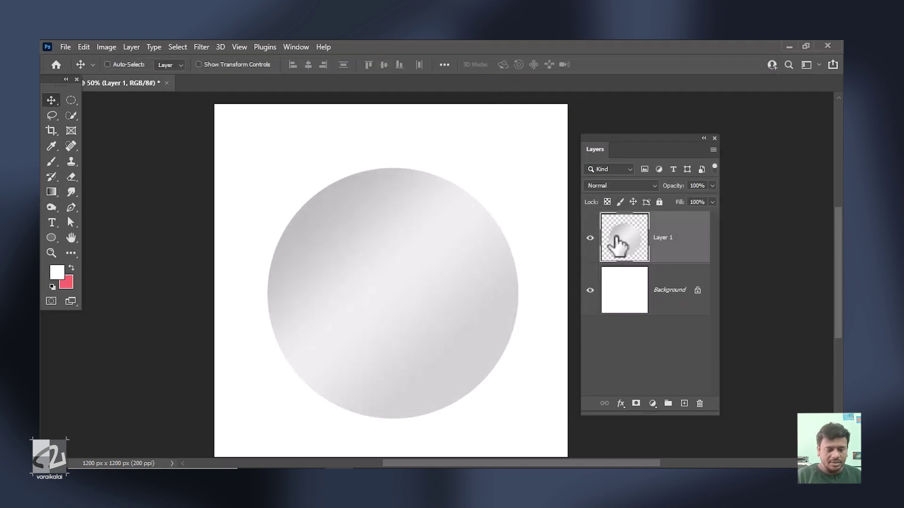
pyautogui.press('ctrl')
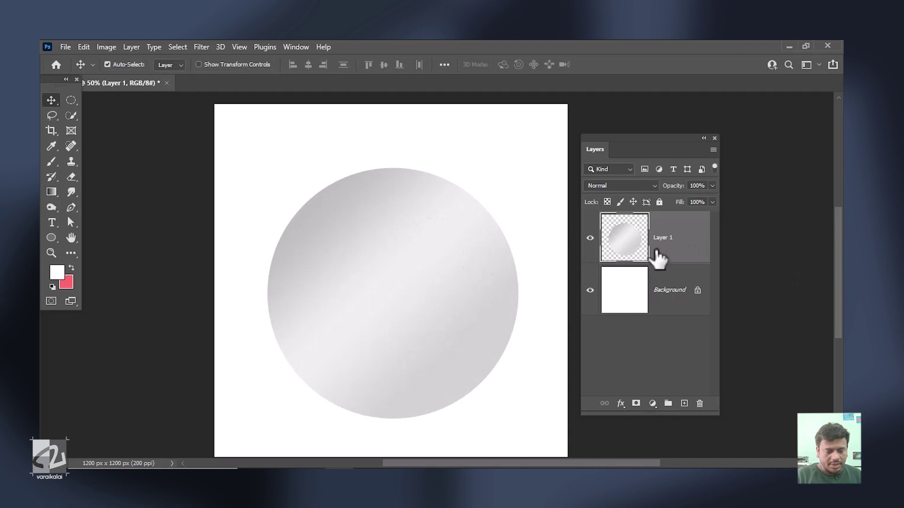
pyautogui.moveTo(651, 255); pyautogui.dragTo(631, 247)
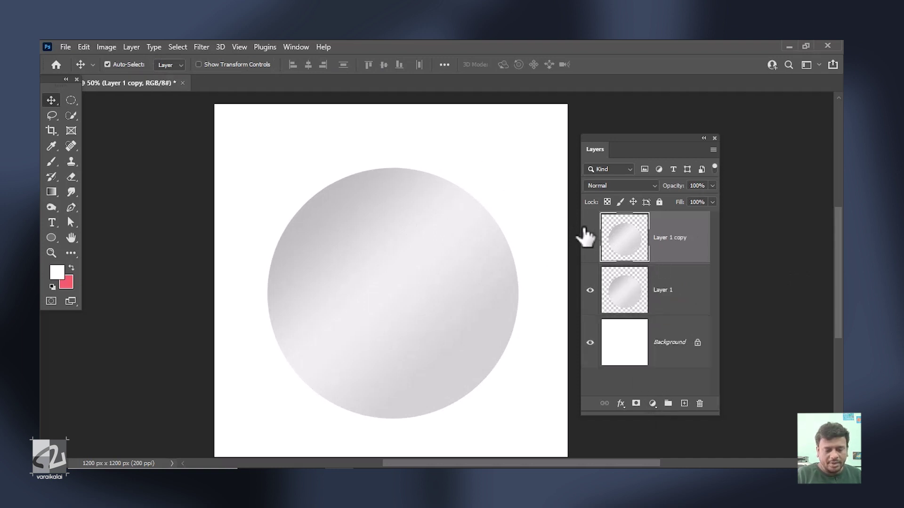
# - Scale the circle copy to about 88% width and 92% height inside the original, and set its blend mode to Multiply
pyautogui.hotkey('ctrl', 't')
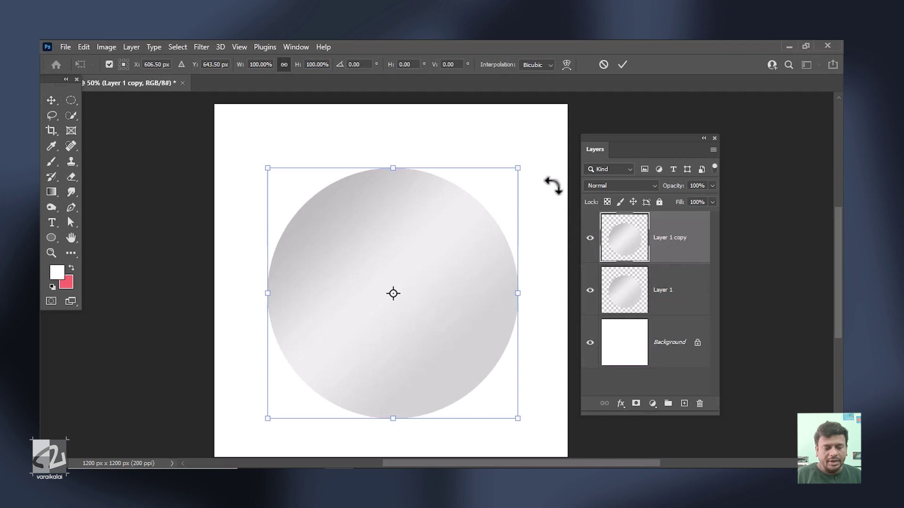
pyautogui.moveTo(516, 168); pyautogui.dragTo(500, 179)
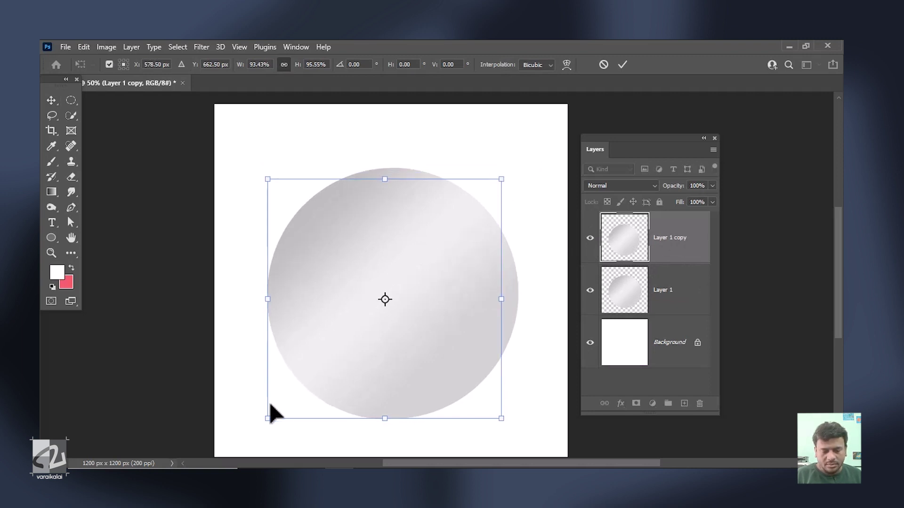
pyautogui.moveTo(265, 419); pyautogui.dragTo(276, 408)
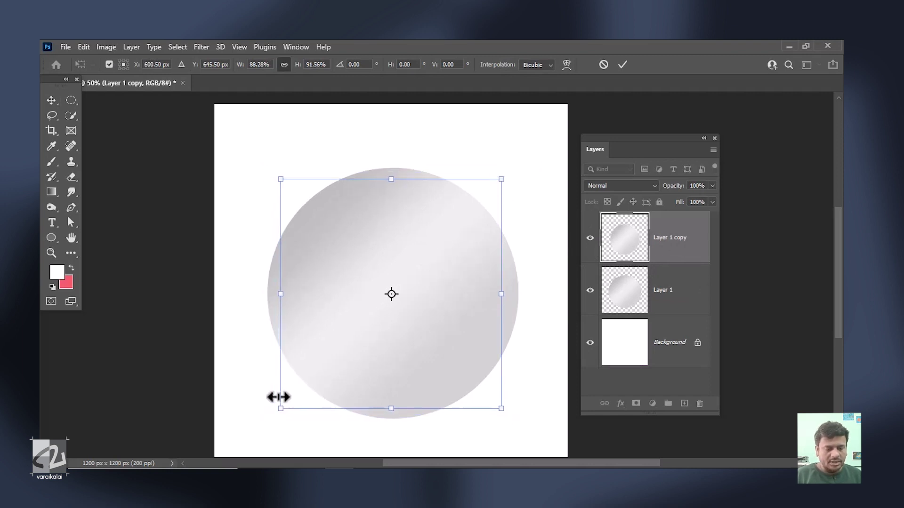
pyautogui.press('Return')
pyautogui.click(622, 186)
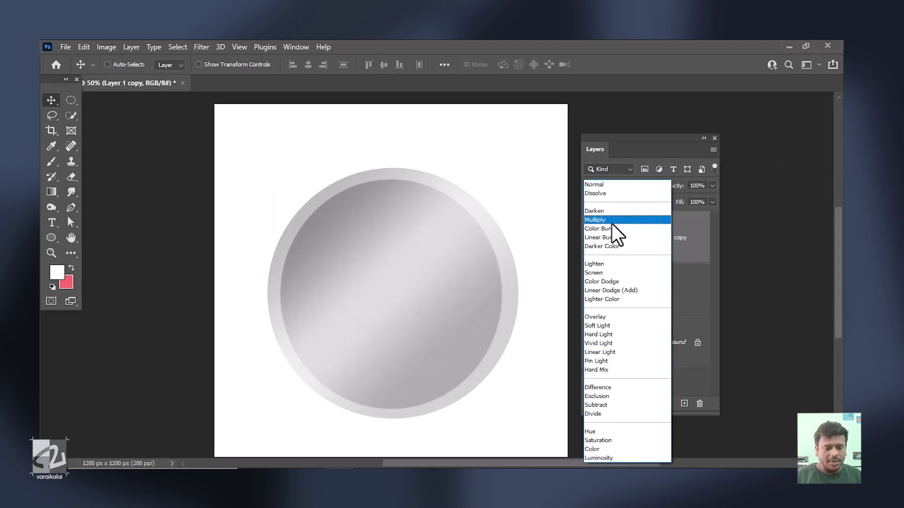
pyautogui.click(612, 220)
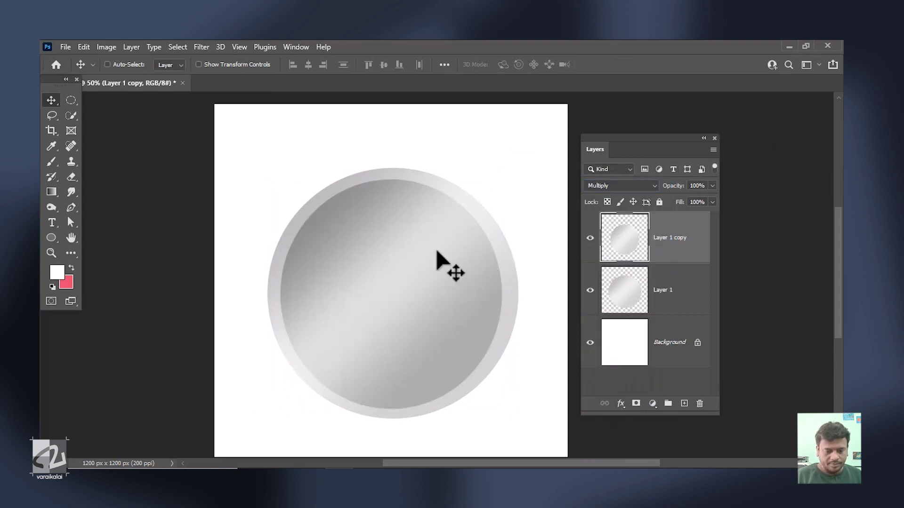
# - Add a smooth Inner Bevel to Layer 1 with 802% depth, direction Up, 1 px size and 5 px soften
pyautogui.click(691, 293)
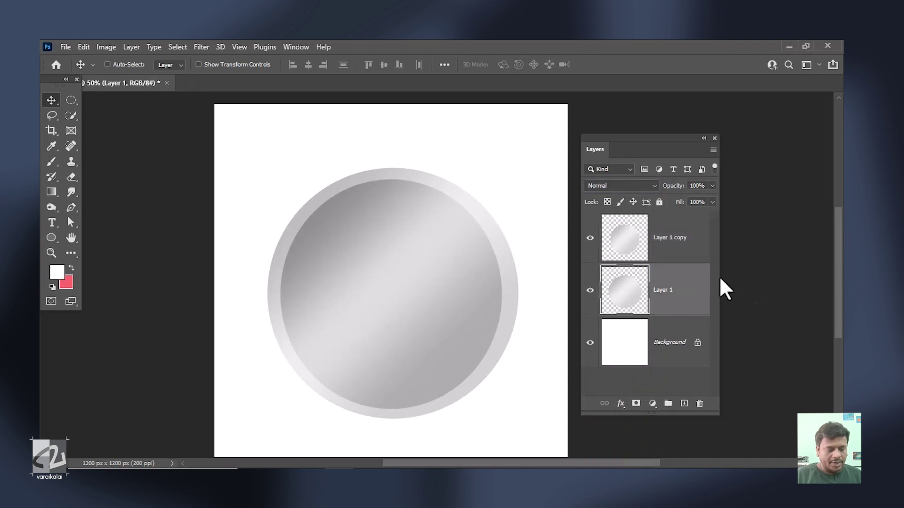
pyautogui.click(621, 404)
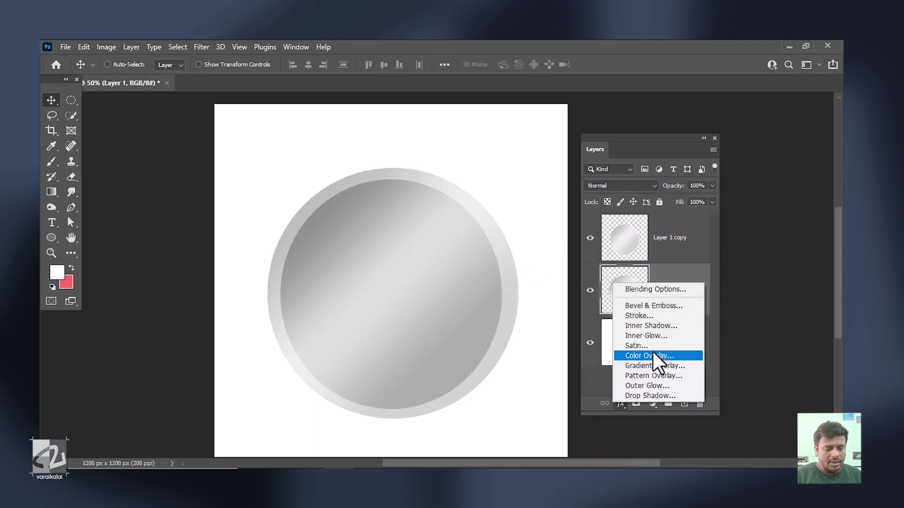
pyautogui.click(668, 311)
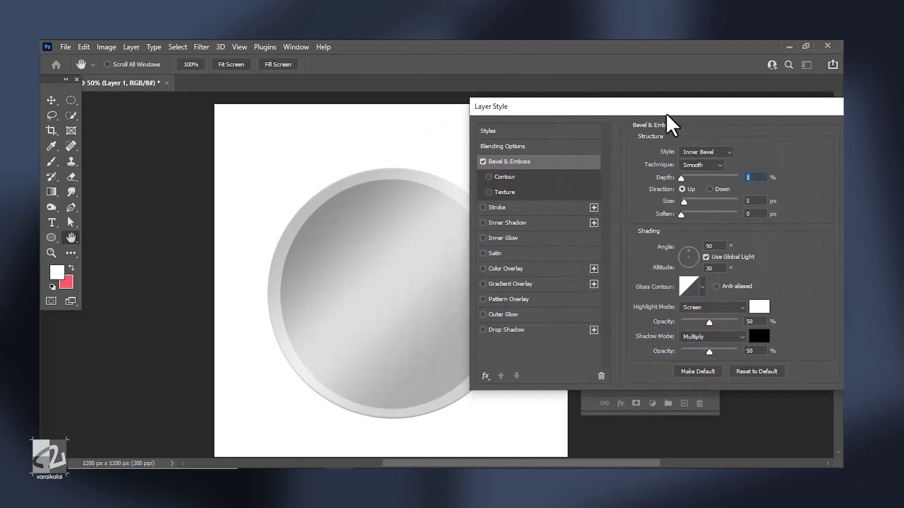
pyautogui.moveTo(694, 185)
pyautogui.mouseDown()
pyautogui.moveTo(686, 202)
pyautogui.moveTo(684, 186)
pyautogui.mouseUp()
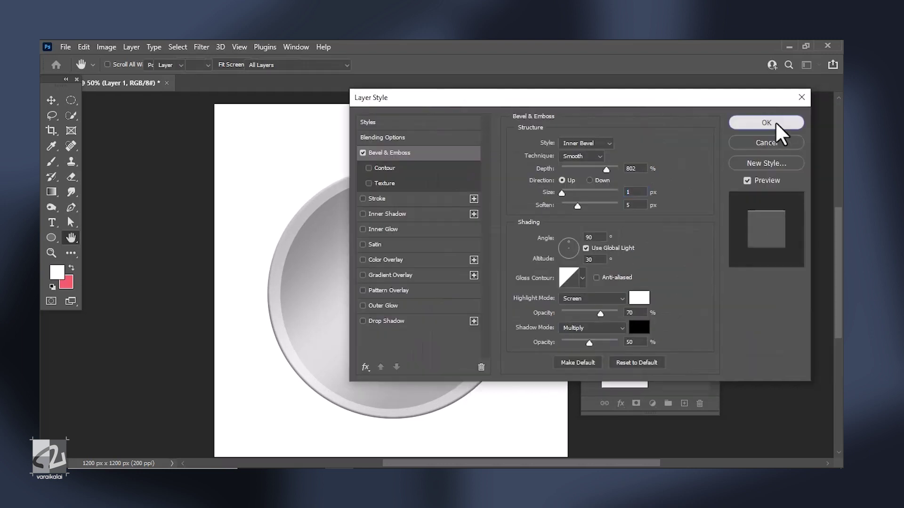
pyautogui.click(779, 127)
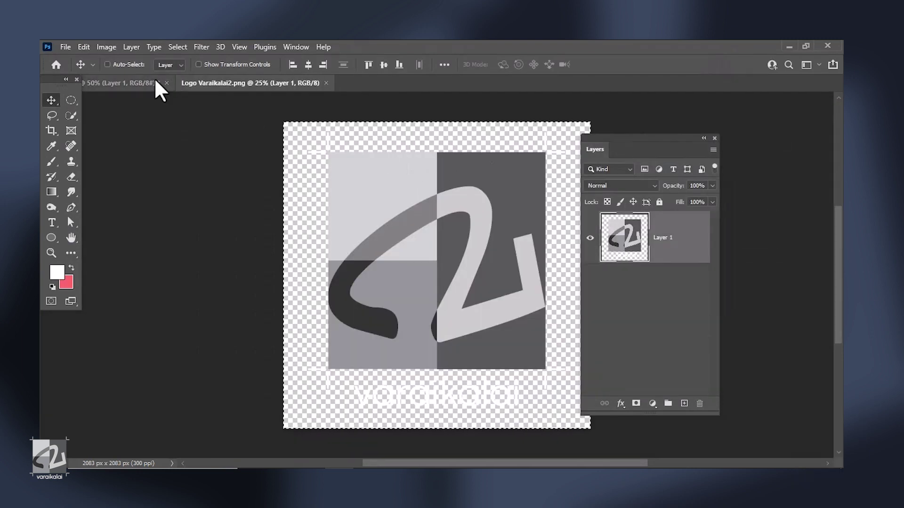
# - Bring the Logo Varaikalai2.png artwork into the coin document as the top layer and scale it down to fit within the coin
pyautogui.moveTo(155, 85); pyautogui.dragTo(342, 222)
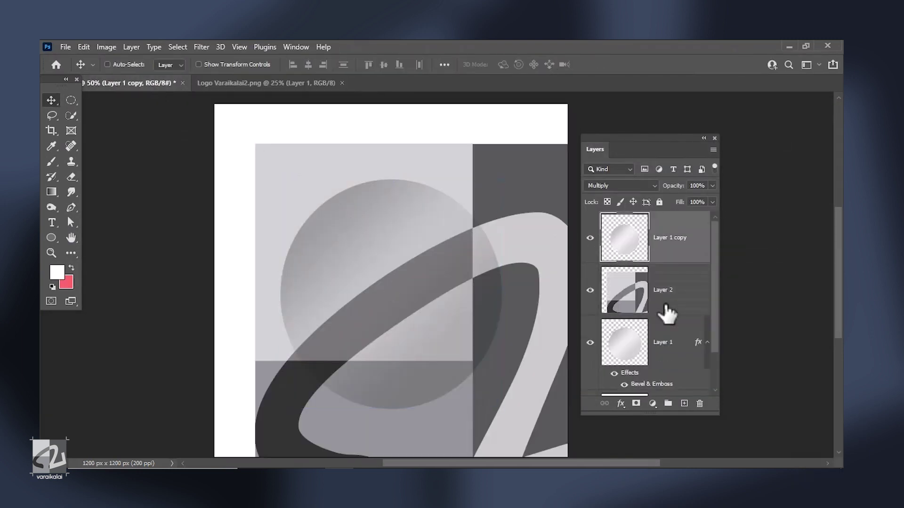
pyautogui.moveTo(666, 306); pyautogui.dragTo(665, 214)
pyautogui.hotkey('ctrl', 't')
pyautogui.moveTo(216, 104); pyautogui.dragTo(241, 132)
pyautogui.moveTo(233, 130)
pyautogui.mouseDown()
pyautogui.moveTo(321, 210)
pyautogui.moveTo(311, 199)
pyautogui.mouseUp()
pyautogui.press('Return')
# - Delete the varaikalai wordmark below the logo using a rectangular selection about 478 by 142 px, and deselect
pyautogui.moveTo(326, 422); pyautogui.dragTo(410, 375)
pyautogui.hotkey('ctrl', 'd')
pyautogui.rightClick(71, 101)
pyautogui.click(102, 101)
pyautogui.moveTo(323, 375); pyautogui.dragTo(464, 417)
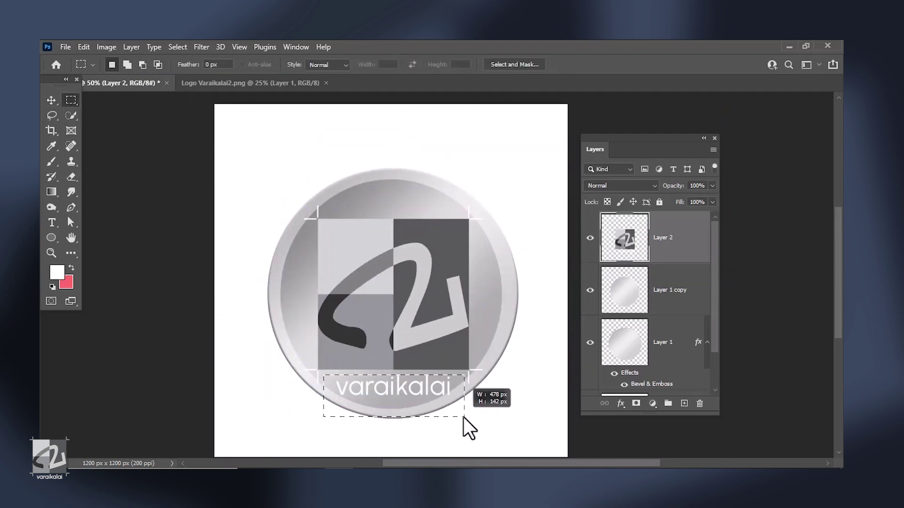
pyautogui.press('Delete')
pyautogui.hotkey('ctrl', 'd')
# - Scale the logo down slightly from its corners and centre it on the coin's inner circle
pyautogui.press('v')
pyautogui.hotkey('ctrl', 't')
pyautogui.moveTo(303, 206); pyautogui.dragTo(316, 218)
pyautogui.moveTo(482, 382); pyautogui.dragTo(471, 372)
pyautogui.moveTo(393, 332); pyautogui.dragTo(390, 330)
pyautogui.press('Return')
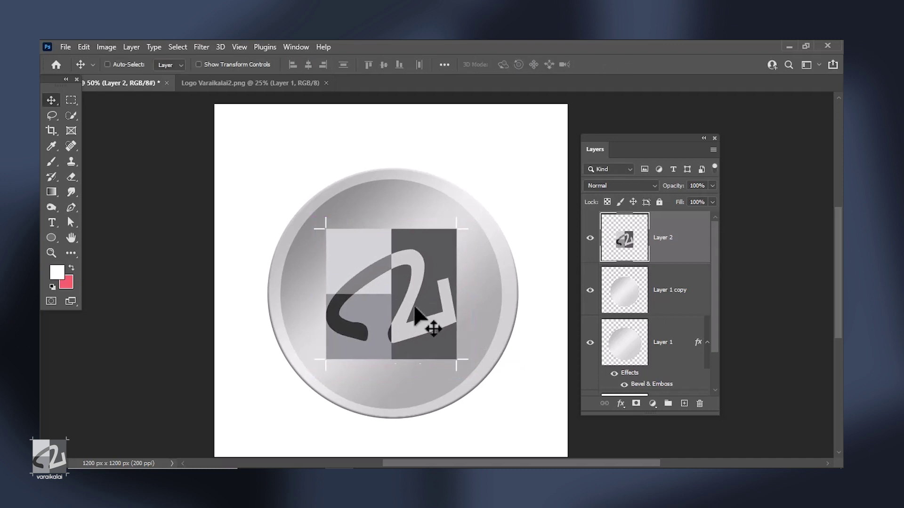
# - Adjust the Blend If range in the logo layer's blending options so the coin's metallic surface shows through the logo
pyautogui.hotkey('ctrl', '-')
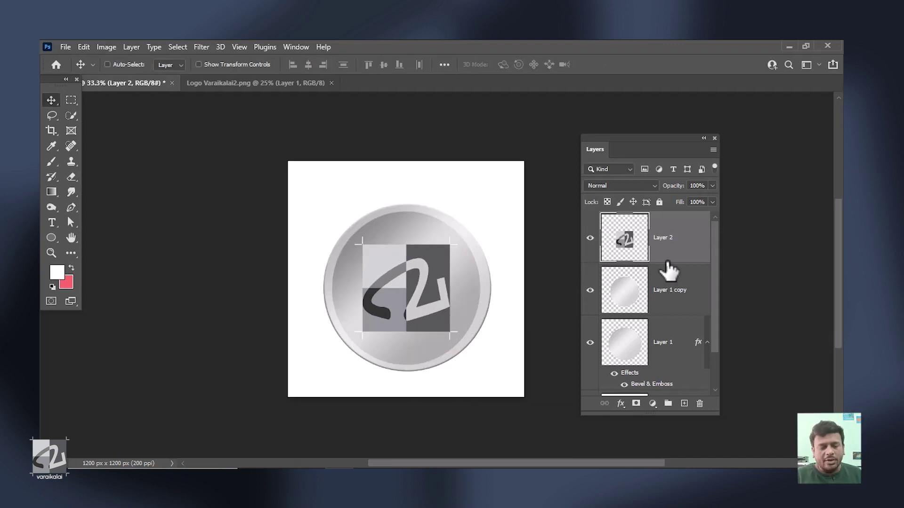
pyautogui.click(622, 404)
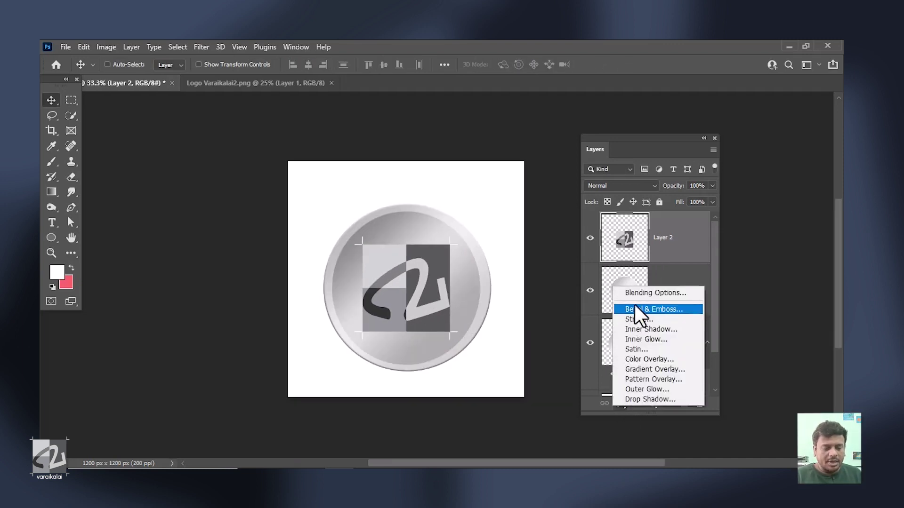
pyautogui.click(641, 293)
pyautogui.moveTo(778, 328); pyautogui.dragTo(738, 330)
pyautogui.press('Return')
# - Duplicate the bevelled Layer 1 and set the duplicate's blend mode to Multiply
pyautogui.keyDown('shift'); pyautogui.click(674, 336); pyautogui.keyUp('shift')
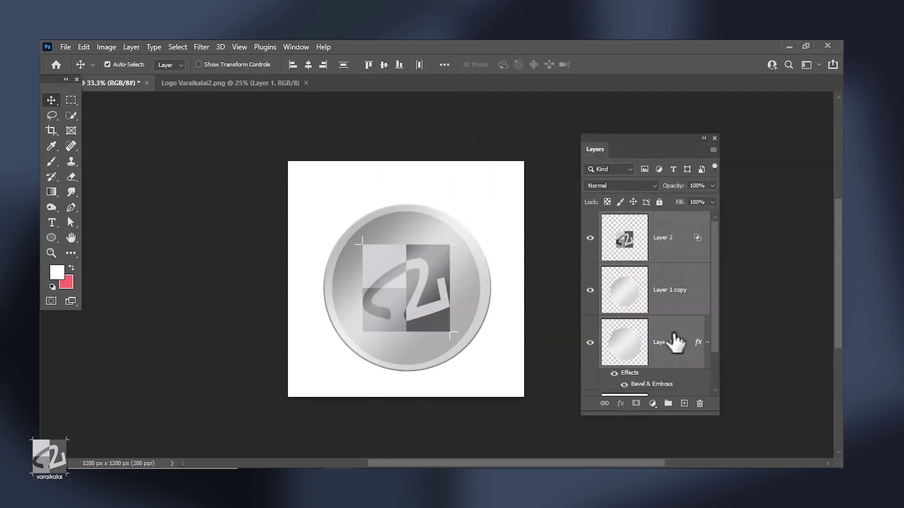
pyautogui.click(661, 302)
pyautogui.scroll(-1, 720, 390)
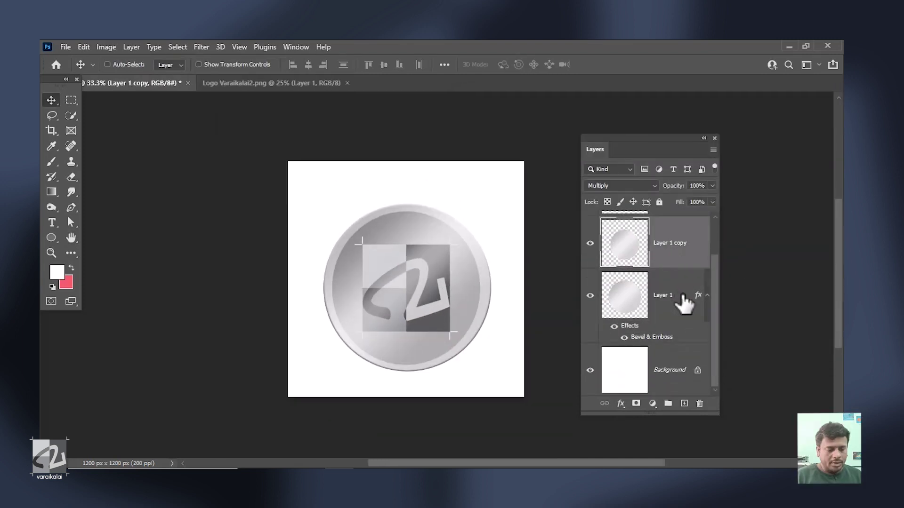
pyautogui.scroll(1, 683, 301)
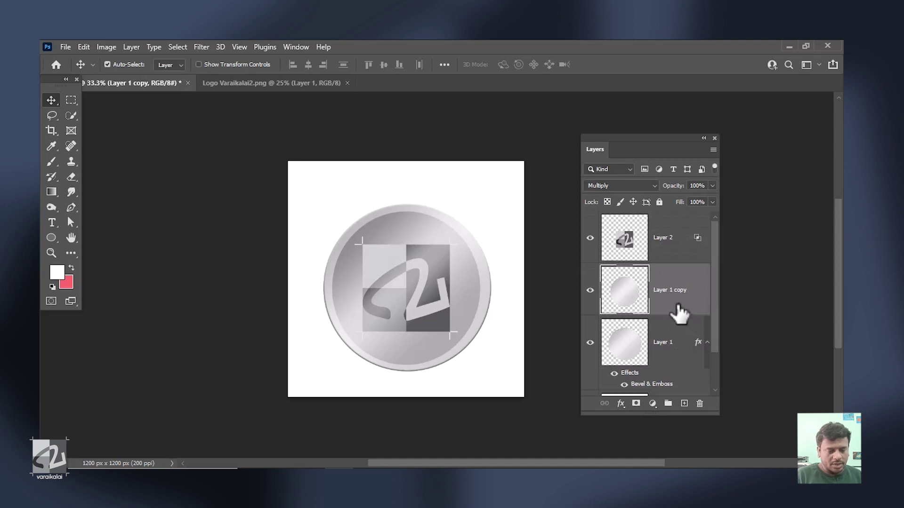
pyautogui.click(673, 351)
pyautogui.hotkey('ctrl', 'j')
pyautogui.click(633, 188)
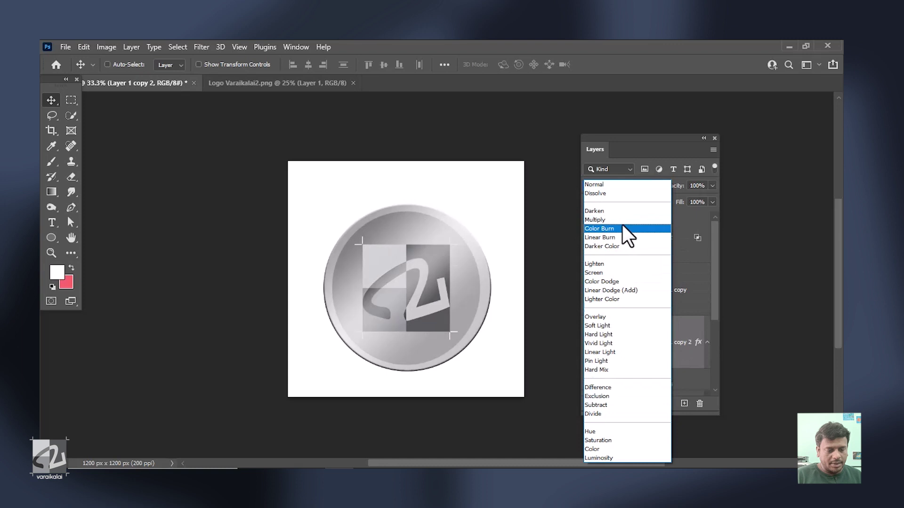
pyautogui.click(631, 218)
pyautogui.click(618, 221)
# - Save the document as Coin 2.psd with Maximize Compatibility on
pyautogui.moveTo(442, 282); pyautogui.dragTo(456, 299)
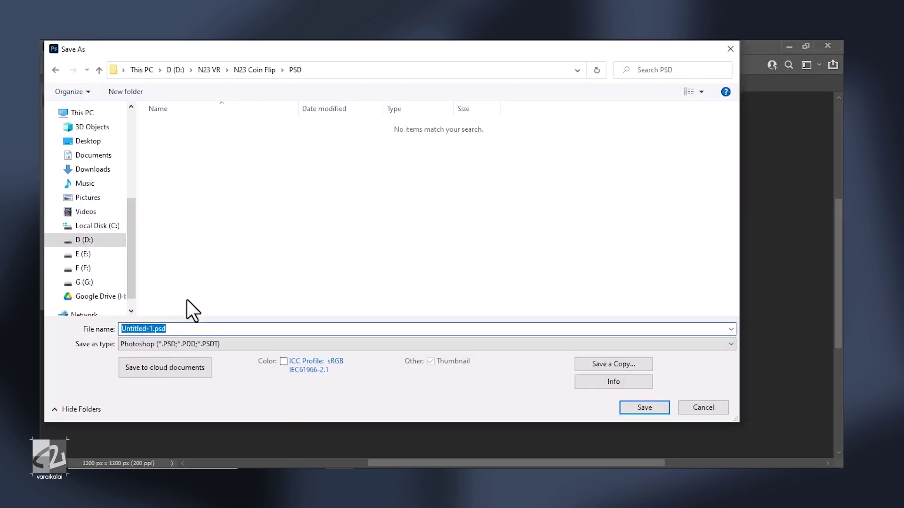
pyautogui.write('Coin')
pyautogui.press('Return')
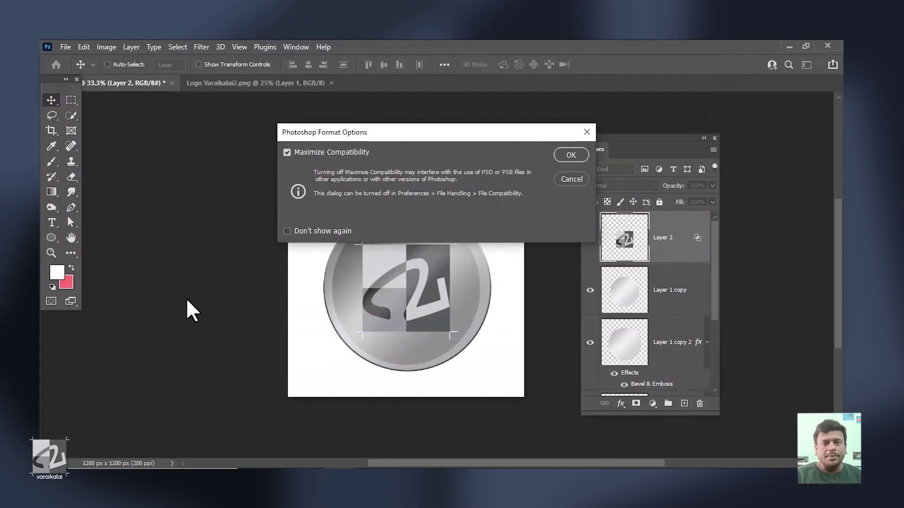
pyautogui.press('Return')
# - Delete the white Background layer to leave the coin on transparency
pyautogui.scroll(-3, 676, 368)
pyautogui.click(676, 368)
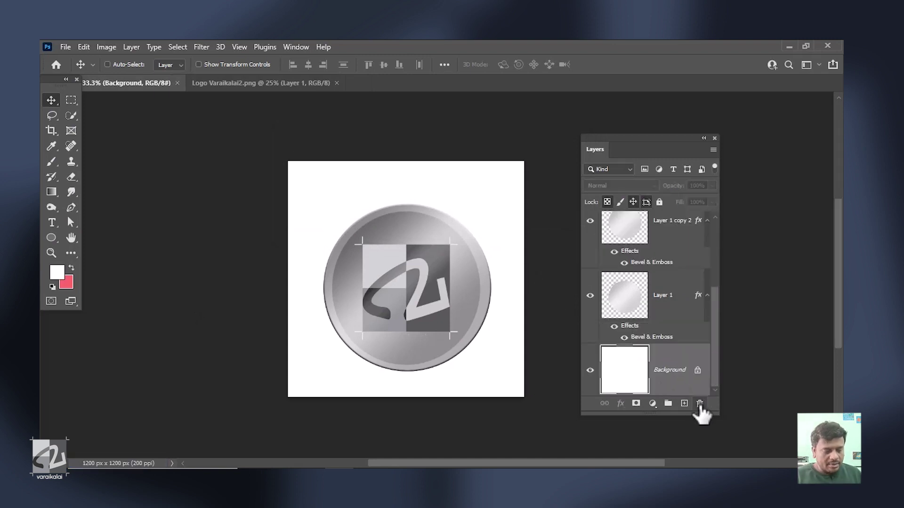
pyautogui.click(700, 404)
pyautogui.click(385, 211)
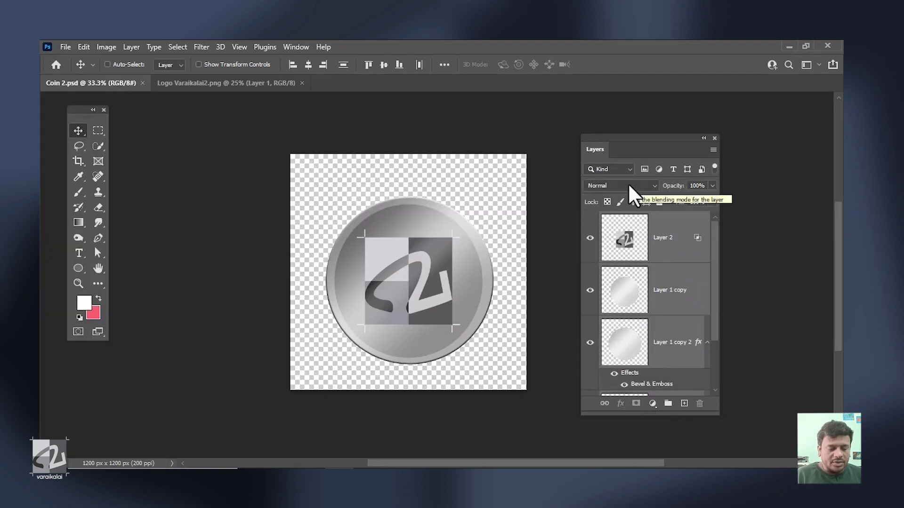
# - Merge all visible coin layers into a single layer and save the document
pyautogui.scroll(-2, 677, 336)
pyautogui.scroll(2, 676, 319)
pyautogui.rightClick(676, 313)
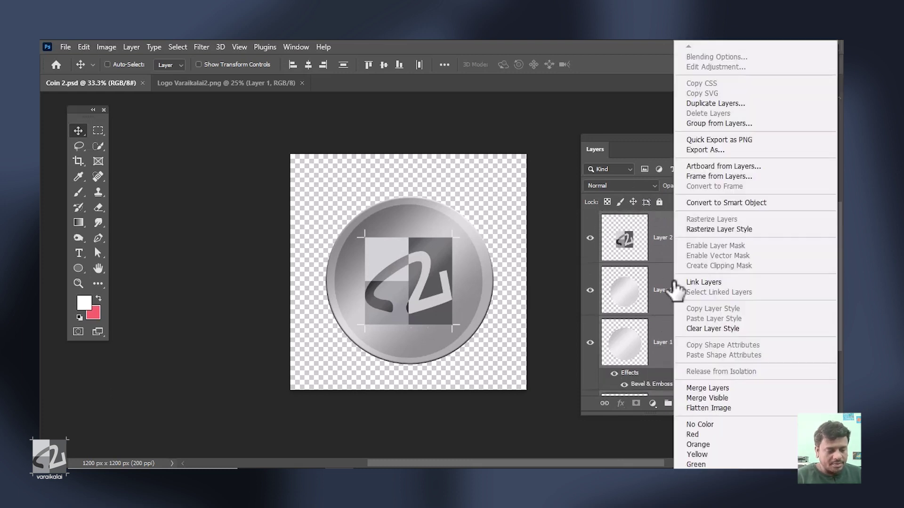
pyautogui.click(721, 400)
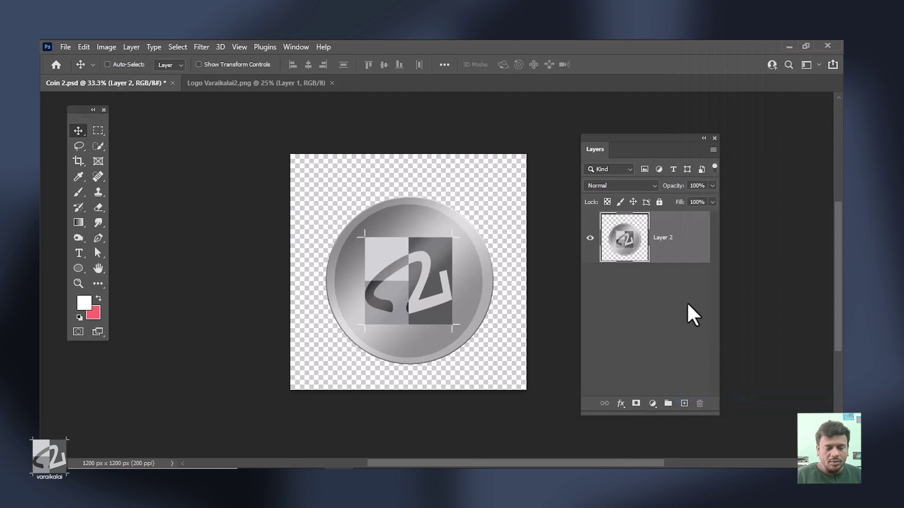
pyautogui.press('ctrl')
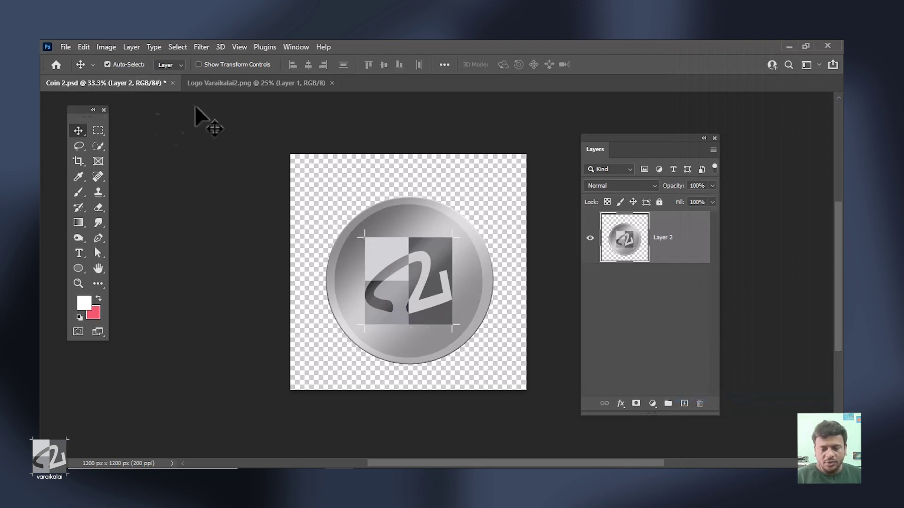
pyautogui.hotkey('ctrl', 's')
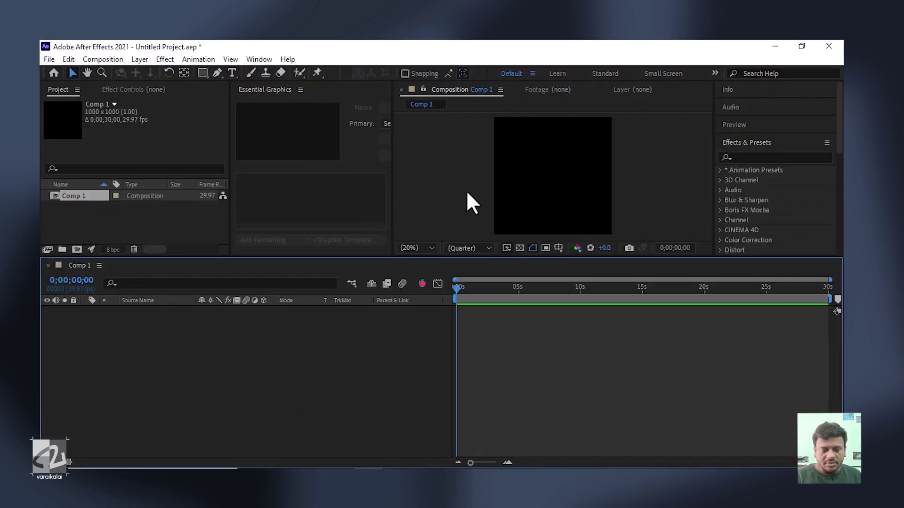
# - Switch to After Effects and import Coin 2.psd as footage with merged layers
pyautogui.click(125, 97)
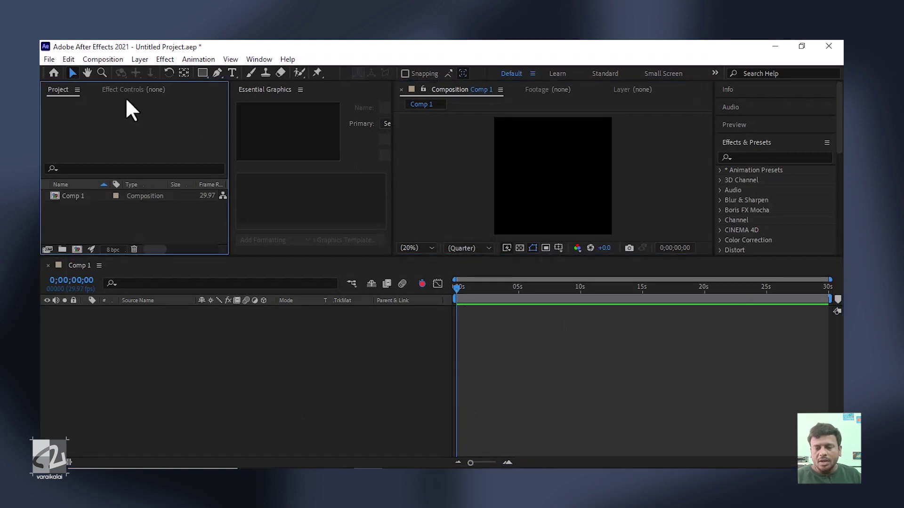
pyautogui.click(49, 60)
pyautogui.moveTo(170, 191)
pyautogui.click(264, 195)
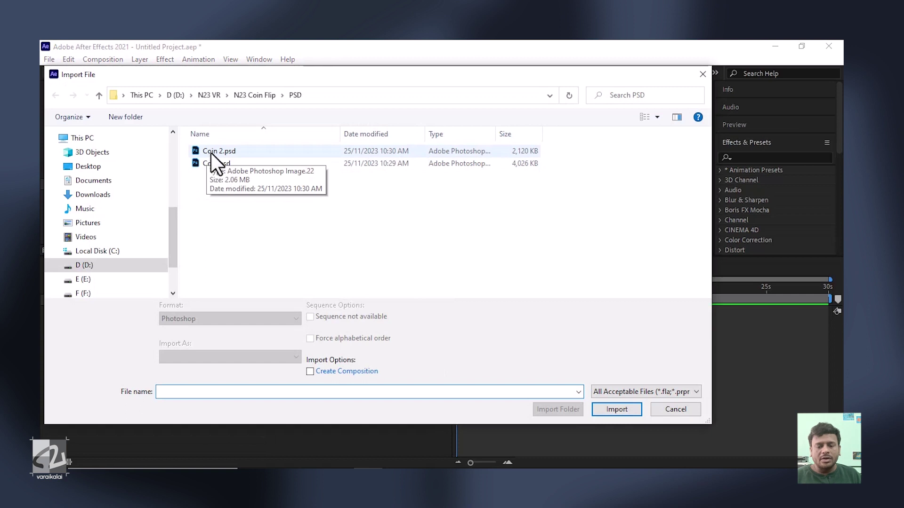
pyautogui.doubleClick(211, 153)
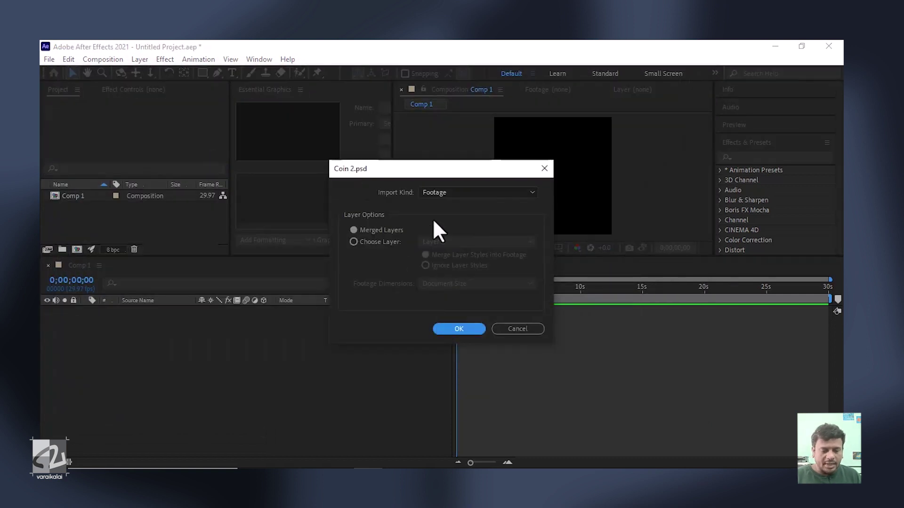
pyautogui.click(455, 331)
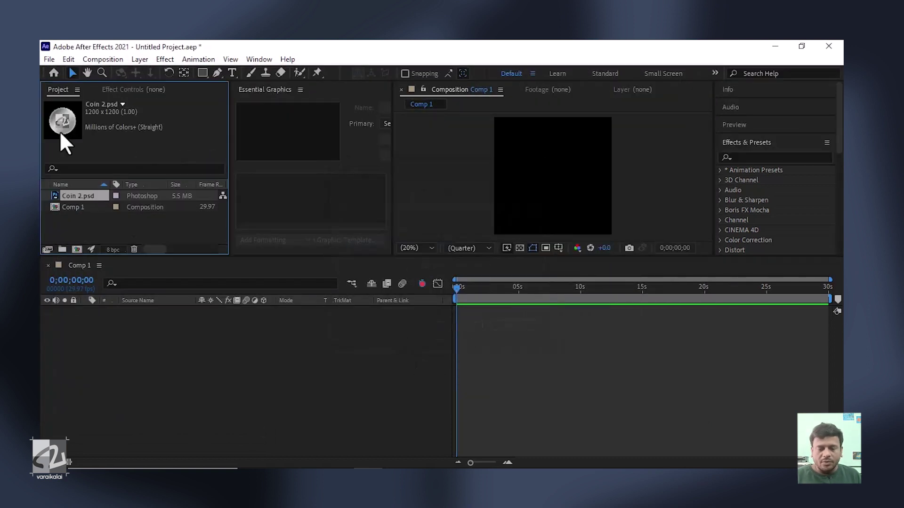
# - Add Coin 2.psd to the Comp 1 timeline starting at 0 seconds and trim its end to about 20 seconds
pyautogui.moveTo(81, 195); pyautogui.dragTo(482, 349)
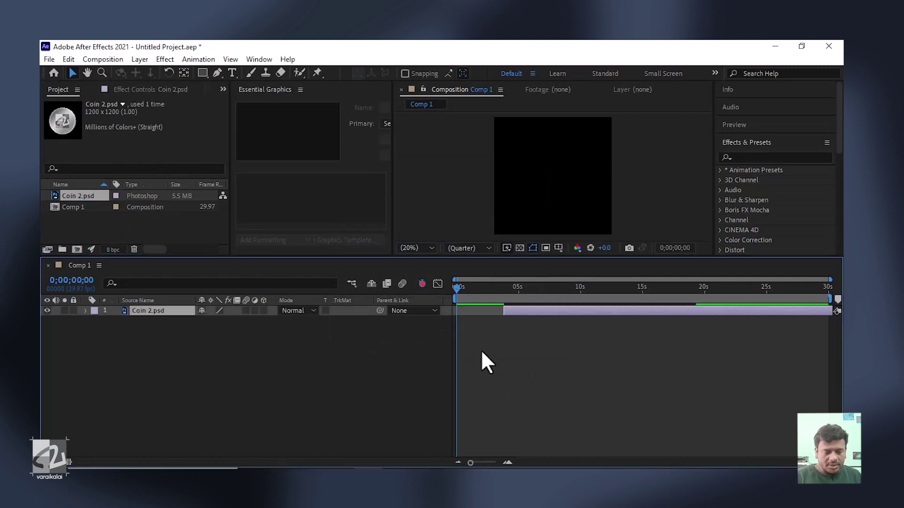
pyautogui.click(450, 346)
pyautogui.moveTo(511, 289); pyautogui.dragTo(619, 293)
pyautogui.moveTo(510, 296); pyautogui.dragTo(510, 296)
pyautogui.click(541, 313)
pyautogui.moveTo(558, 313); pyautogui.dragTo(499, 312)
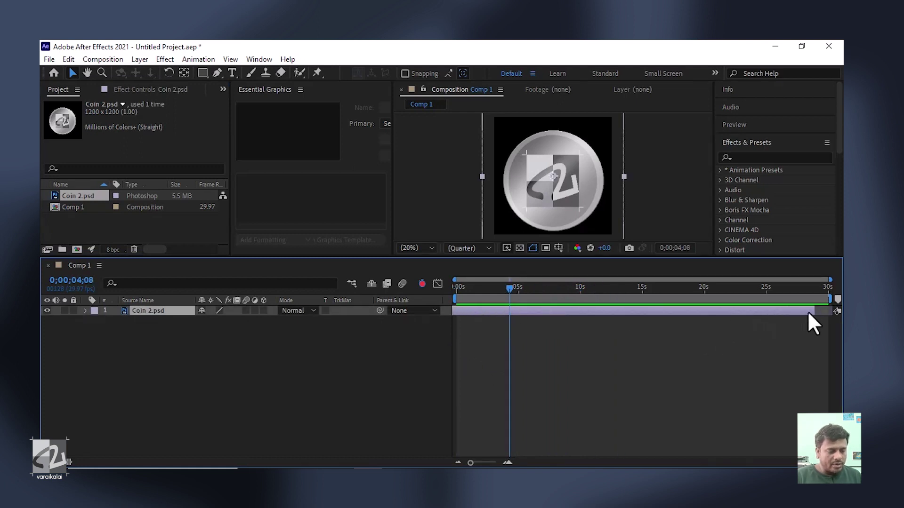
pyautogui.moveTo(812, 311); pyautogui.dragTo(709, 312)
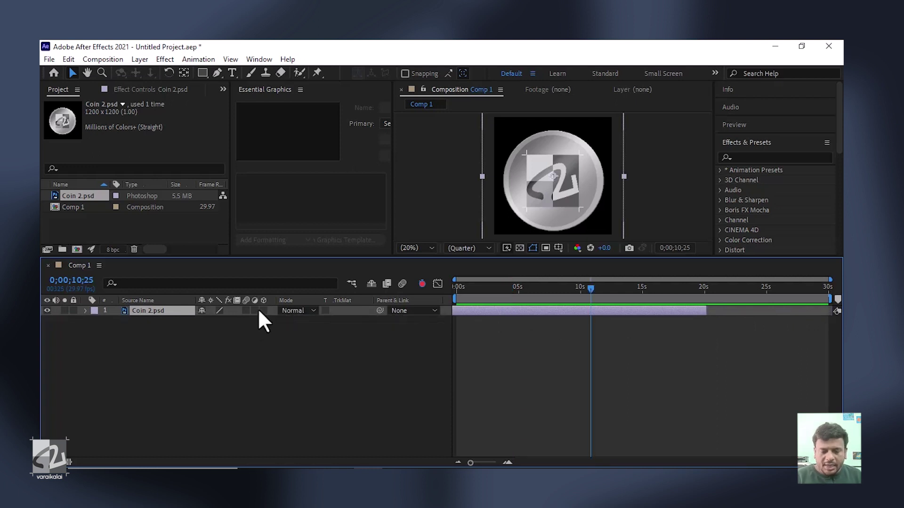
# - Make the Coin 2.psd layer 3D and set an Orientation keyframe at 0 seconds
pyautogui.click(261, 310)
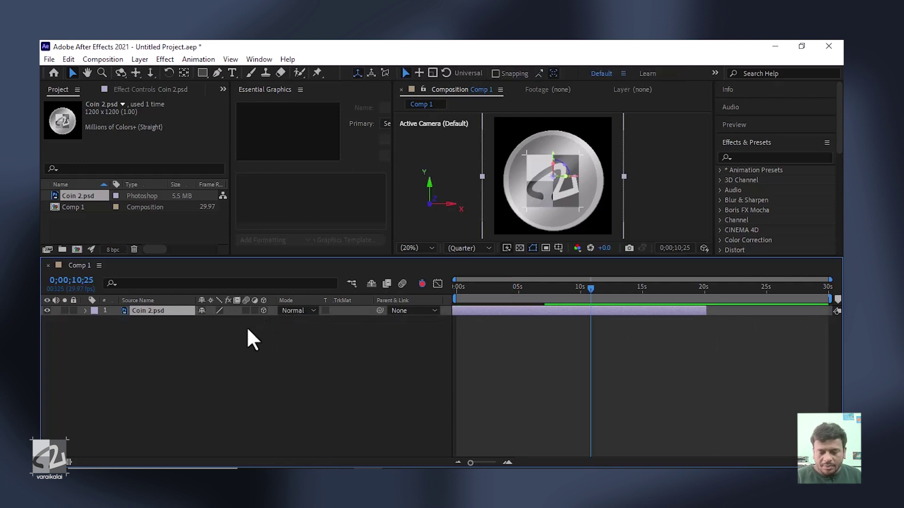
pyautogui.click(86, 311)
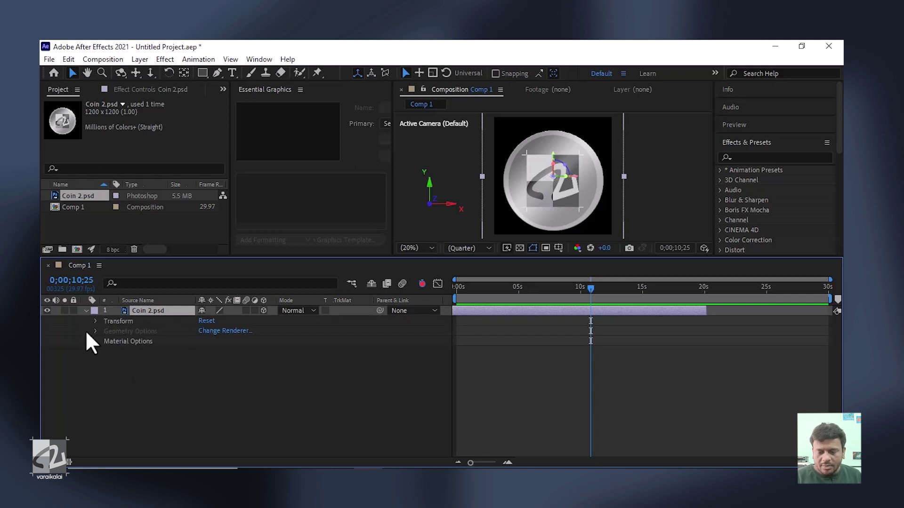
pyautogui.click(93, 322)
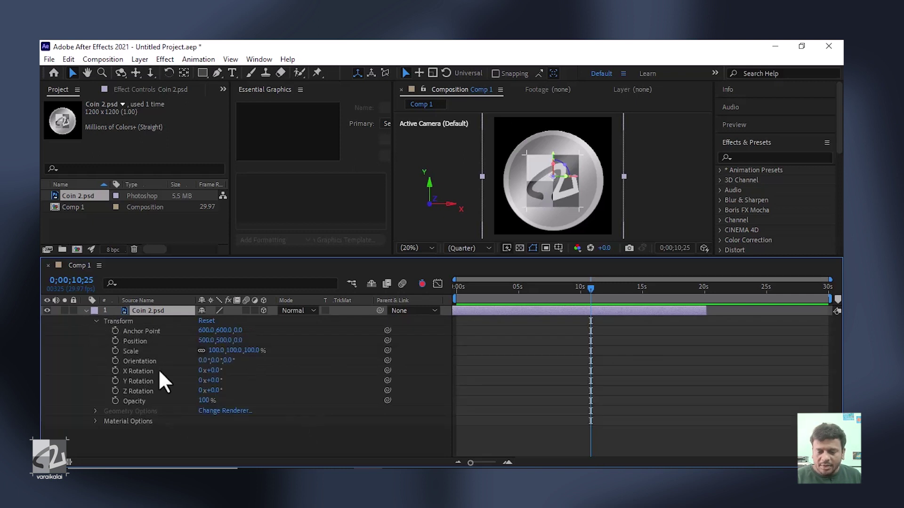
pyautogui.click(114, 361)
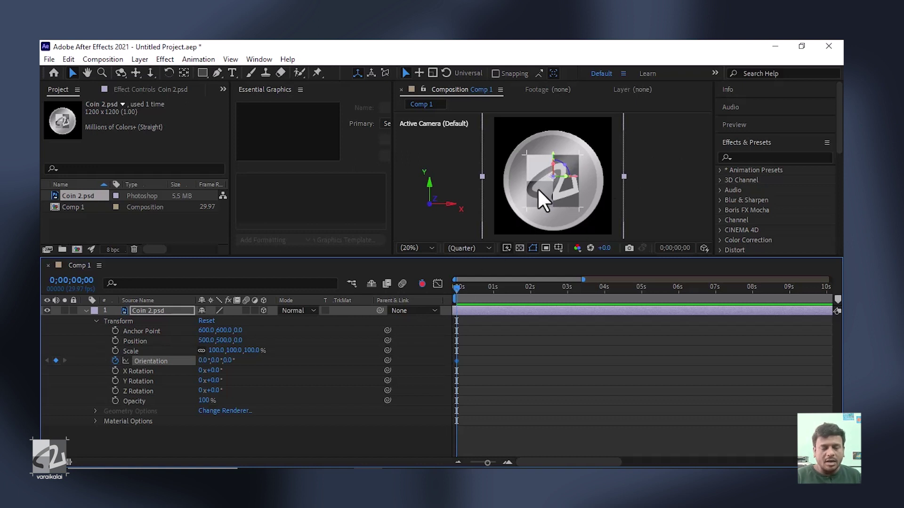
# - Keyframe the coin's Y orientation to 180° at 0;00;01;01 and complete the full turn at 0;00;02;01
pyautogui.click(495, 287)
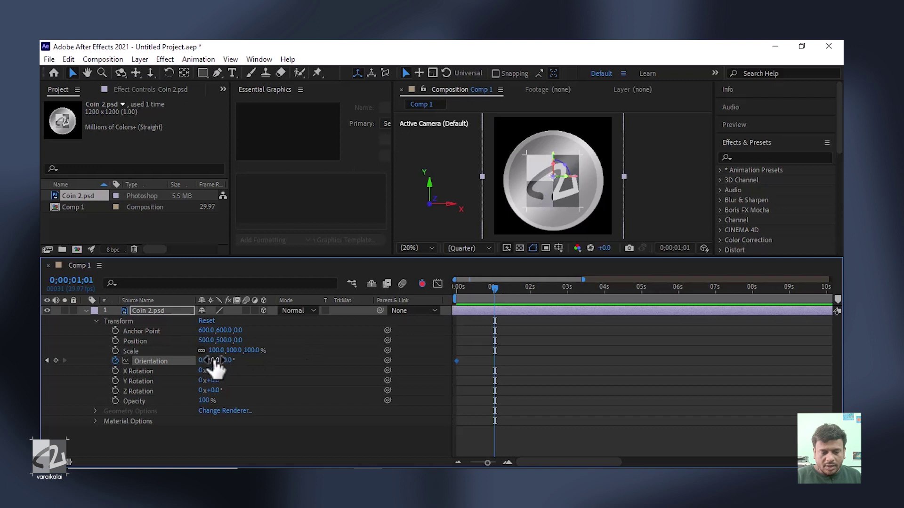
pyautogui.moveTo(222, 360); pyautogui.dragTo(329, 351)
pyautogui.click(530, 287)
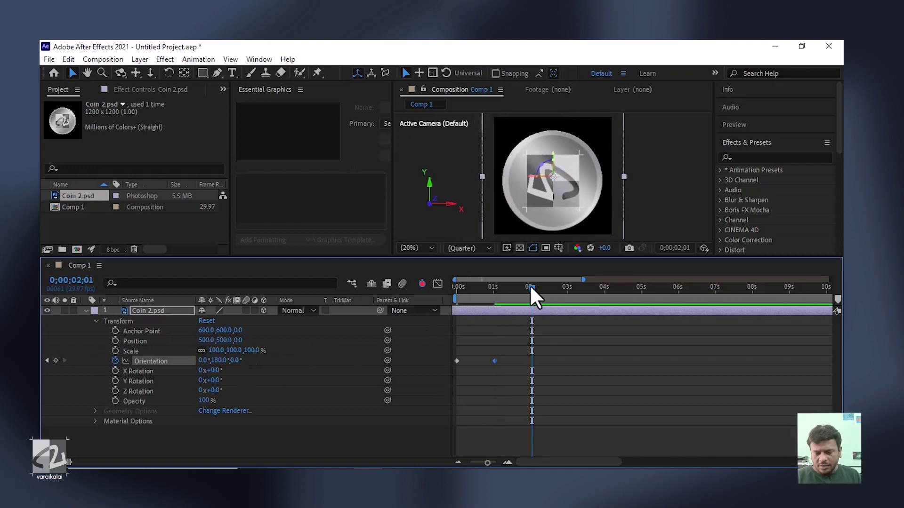
pyautogui.moveTo(221, 359); pyautogui.dragTo(323, 360)
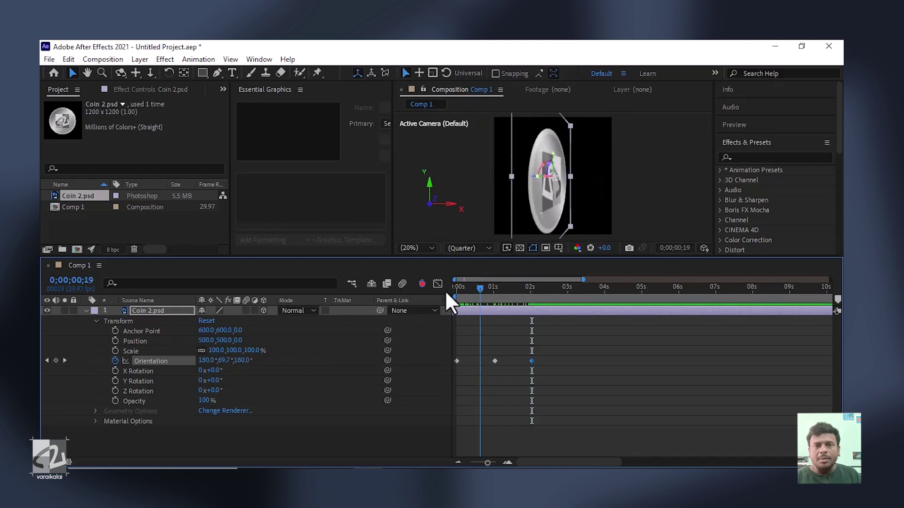
# - Trim the coin layer's end to 0;00;02;02 and collapse its properties
pyautogui.moveTo(445, 289); pyautogui.dragTo(532, 283)
pyautogui.click(96, 321)
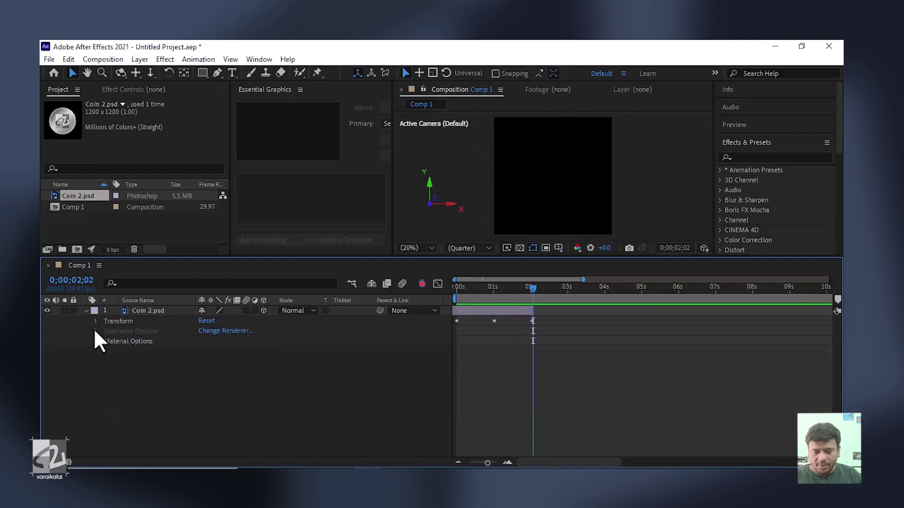
pyautogui.click(86, 311)
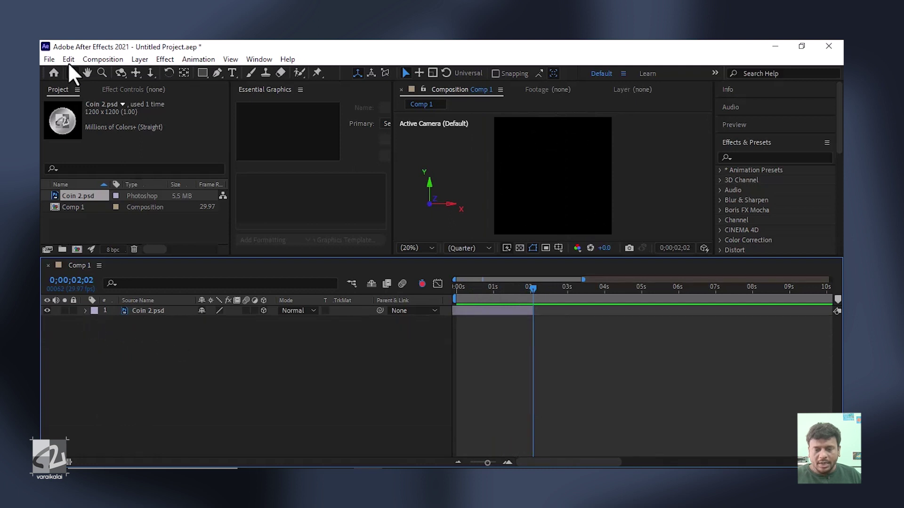
# - Duplicate the spinning coin layer, place the lower copy directly after the first, and trim it to one full turn
pyautogui.click(461, 309)
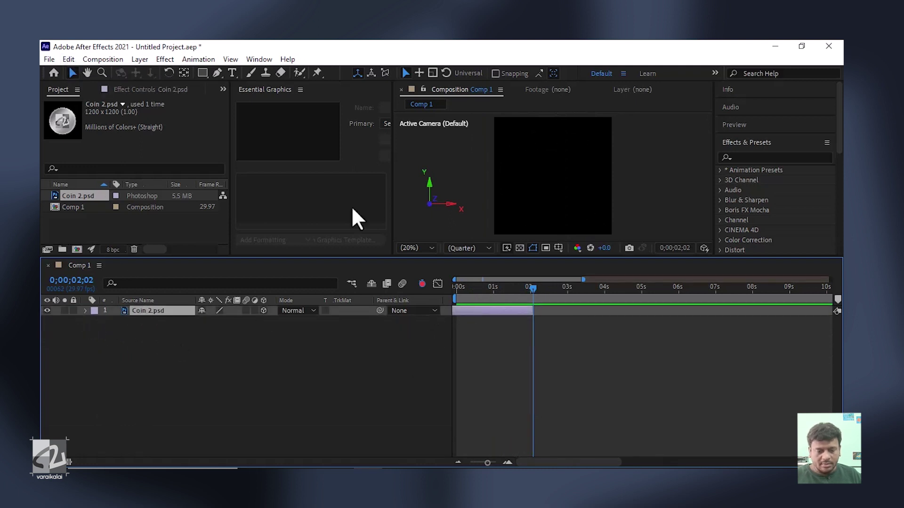
pyautogui.click(69, 58)
pyautogui.click(123, 208)
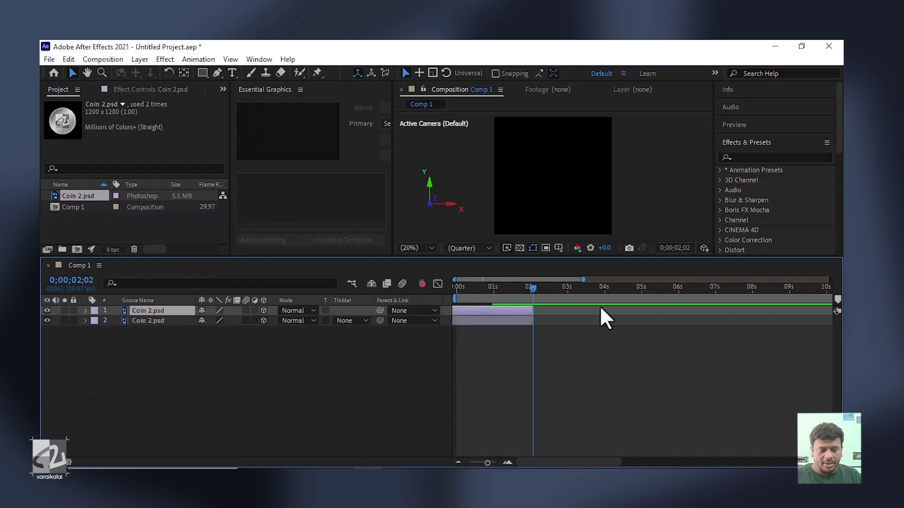
pyautogui.click(466, 323)
pyautogui.moveTo(506, 320); pyautogui.dragTo(581, 321)
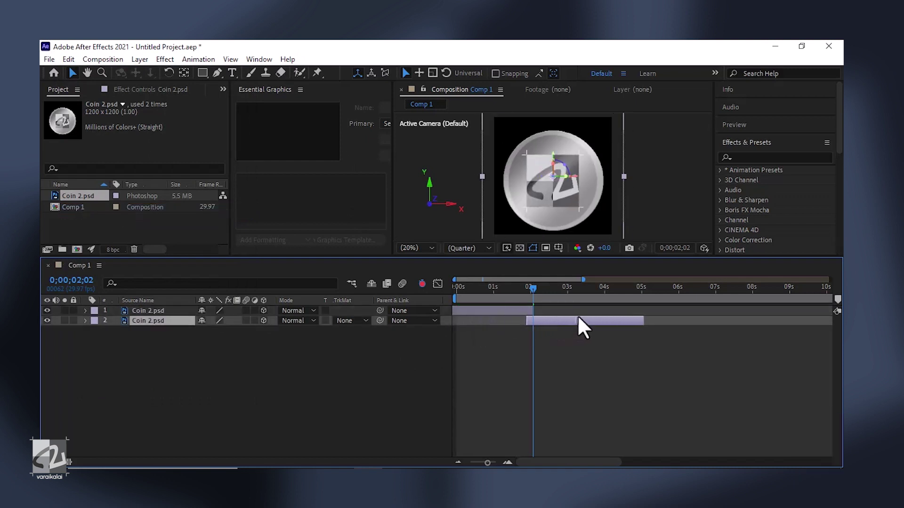
pyautogui.moveTo(490, 286); pyautogui.dragTo(552, 287)
pyautogui.moveTo(645, 321); pyautogui.dragTo(611, 320)
pyautogui.moveTo(530, 289); pyautogui.dragTo(608, 289)
# - Duplicate the coin layer twice more, placing each copy directly after the previous spin
pyautogui.click(68, 59)
pyautogui.click(85, 181)
pyautogui.moveTo(597, 331); pyautogui.dragTo(674, 330)
pyautogui.moveTo(608, 288); pyautogui.dragTo(672, 289)
pyautogui.click(68, 59)
pyautogui.click(85, 182)
pyautogui.moveTo(647, 340); pyautogui.dragTo(725, 338)
pyautogui.moveTo(672, 289); pyautogui.dragTo(750, 291)
# - Continue duplicating the coin layer end to end until eight consecutive spins run to about 16 seconds
pyautogui.hotkey('ctrl', 'd')
pyautogui.moveTo(706, 351); pyautogui.dragTo(782, 351)
pyautogui.moveTo(595, 462); pyautogui.dragTo(663, 463)
pyautogui.hotkey('ctrl', 'd')
pyautogui.moveTo(563, 360); pyautogui.dragTo(767, 383)
pyautogui.hotkey('ctrl', 'd')
pyautogui.hotkey('ctrl', 'd')
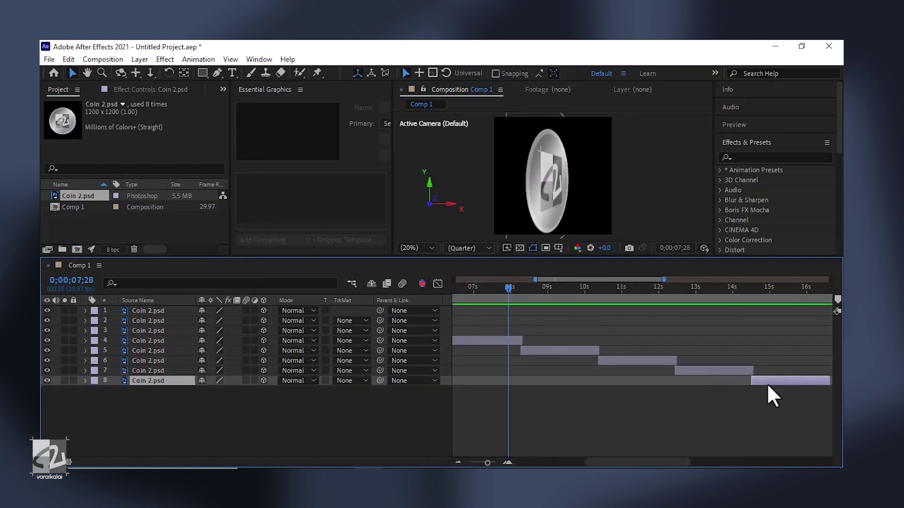
pyautogui.press('-')
pyautogui.moveTo(477, 285); pyautogui.dragTo(709, 290)
# - Save the After Effects project as Spin in a new AE folder inside N23 Coin Flip
pyautogui.hotkey('ctrl', 's')
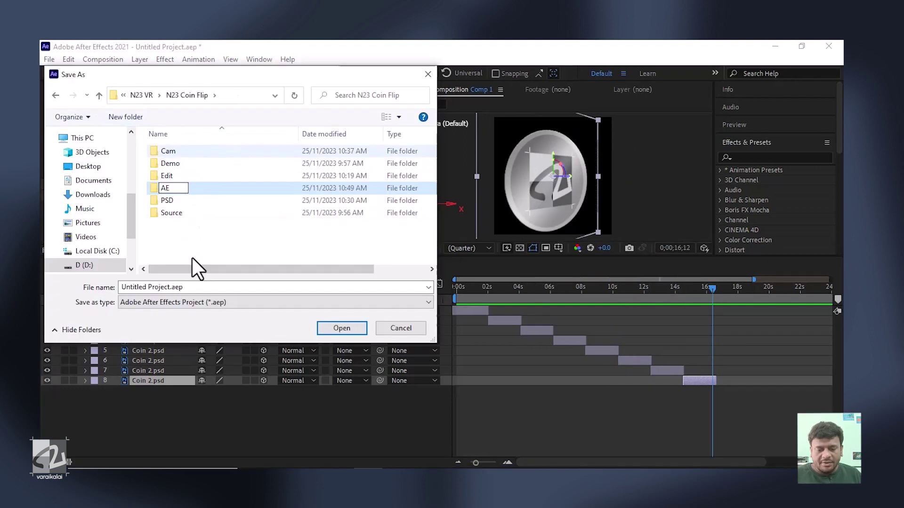
pyautogui.press('Return')
pyautogui.click(192, 283)
pyautogui.write('Coin')
pyautogui.press('BackSpace')
pyautogui.press('BackSpace')
pyautogui.press('BackSpace')
pyautogui.press('BackSpace')
pyautogui.write('Spin')
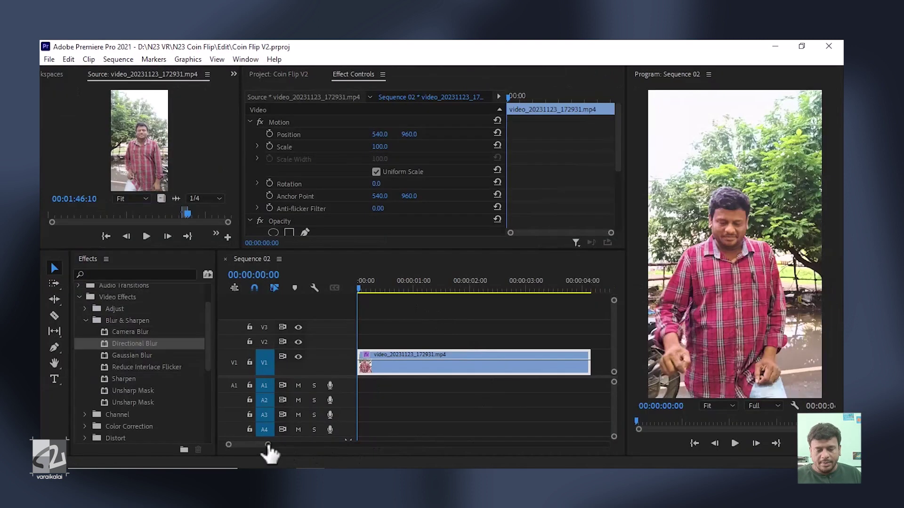
# - Switch to Premiere Pro and import Comp 1 from the Spin project in the AE folder
pyautogui.click(287, 74)
pyautogui.doubleClick(437, 189)
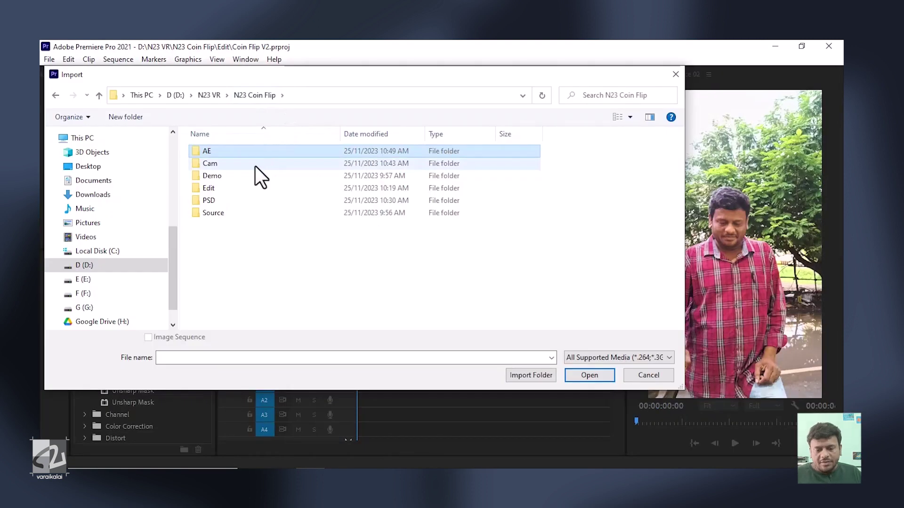
pyautogui.doubleClick(204, 153)
pyautogui.click(213, 153)
pyautogui.doubleClick(214, 154)
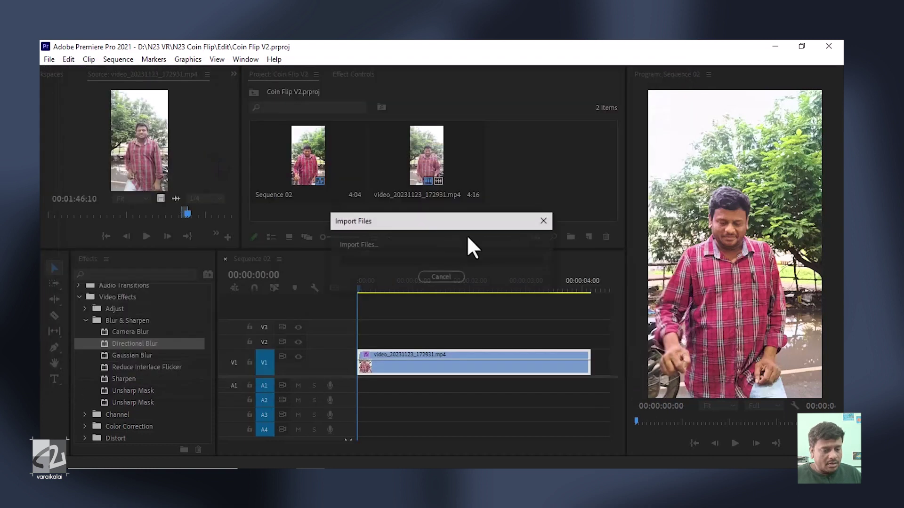
pyautogui.click(358, 174)
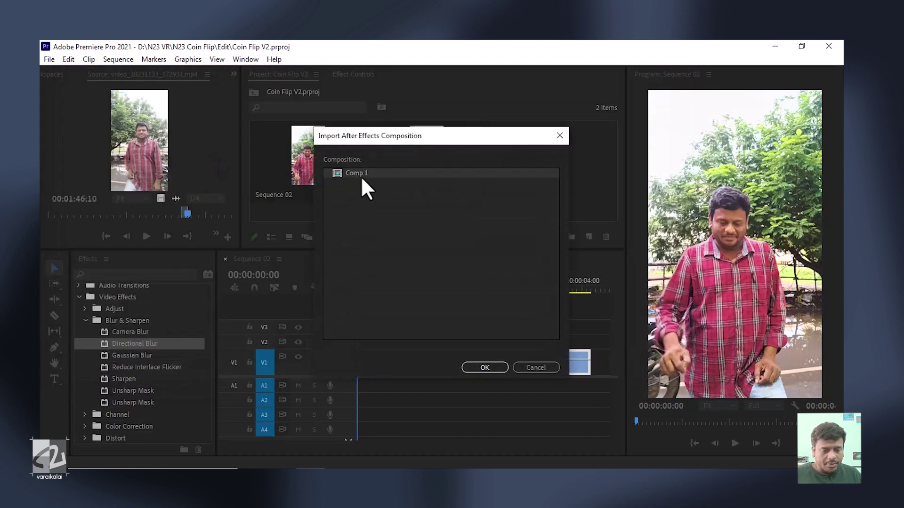
pyautogui.click(499, 368)
# - Place Comp 1/Spin.aep on track V2 at the start of the sequence and set its speed to 700%
pyautogui.moveTo(565, 181); pyautogui.dragTo(356, 339)
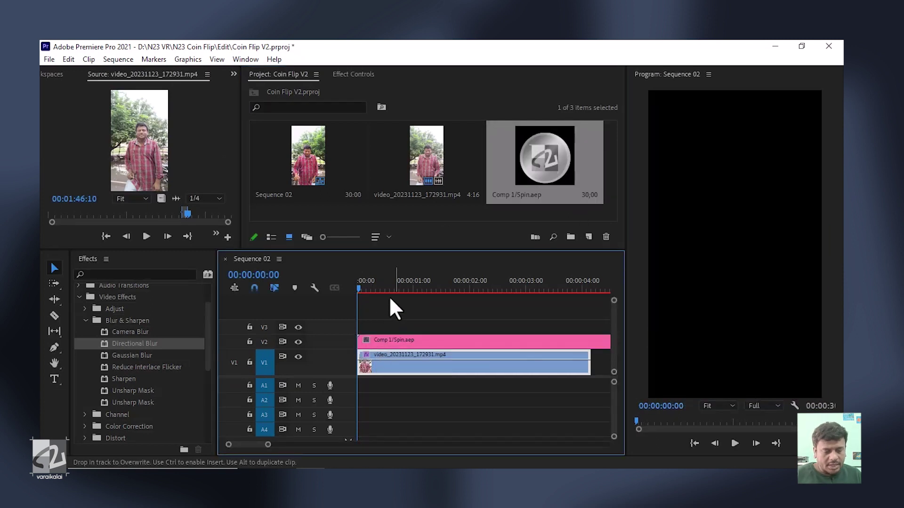
pyautogui.moveTo(367, 281); pyautogui.dragTo(542, 267)
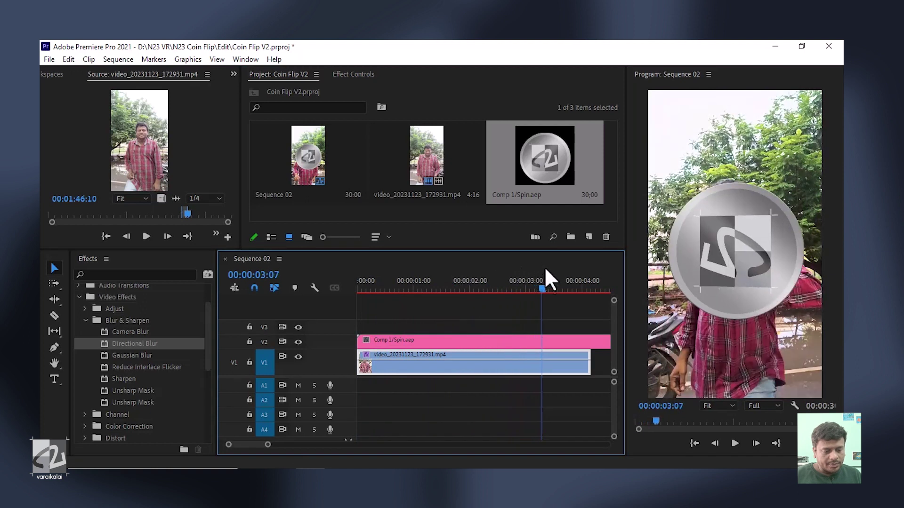
pyautogui.click(449, 336)
pyautogui.rightClick(449, 336)
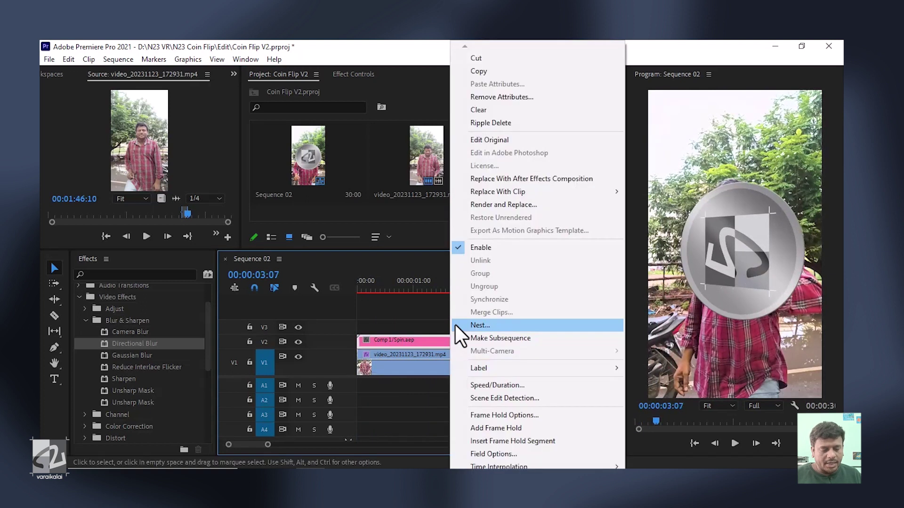
pyautogui.click(467, 388)
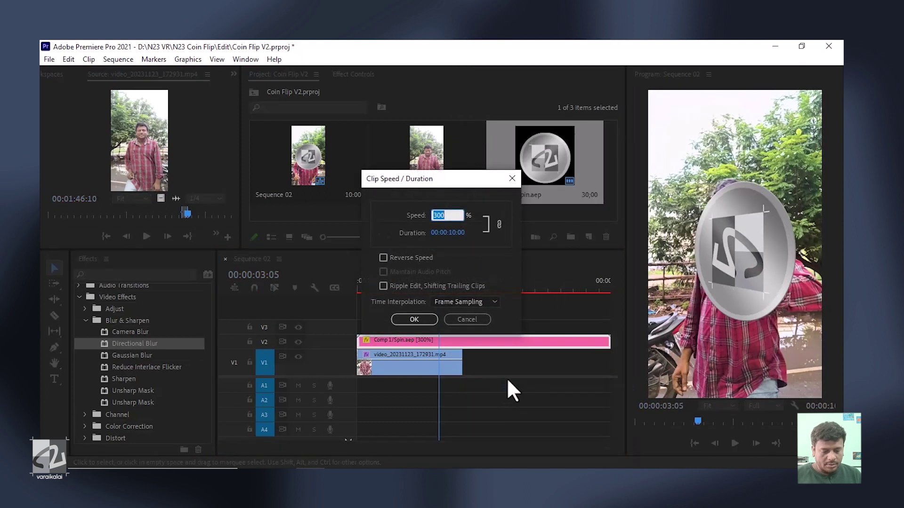
pyautogui.write('700')
pyautogui.press('Return')
# - Cut the coin clip on V2 at 00:00:02:09 and delete the part after the cut
pyautogui.moveTo(365, 281); pyautogui.dragTo(405, 282)
pyautogui.press('space')
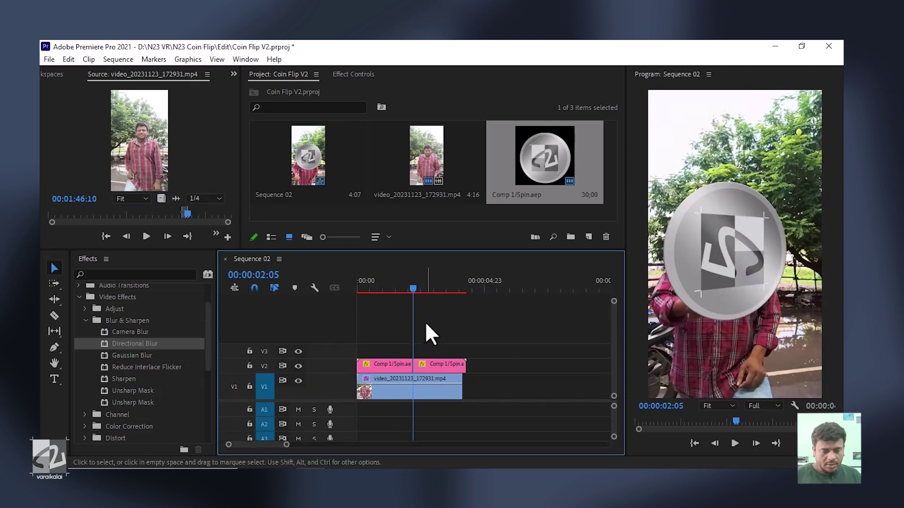
pyautogui.hotkey('ctrl', 'z')
pyautogui.moveTo(394, 286); pyautogui.dragTo(417, 284)
pyautogui.press('c')
pyautogui.click(418, 365)
pyautogui.press('v')
pyautogui.click(433, 368)
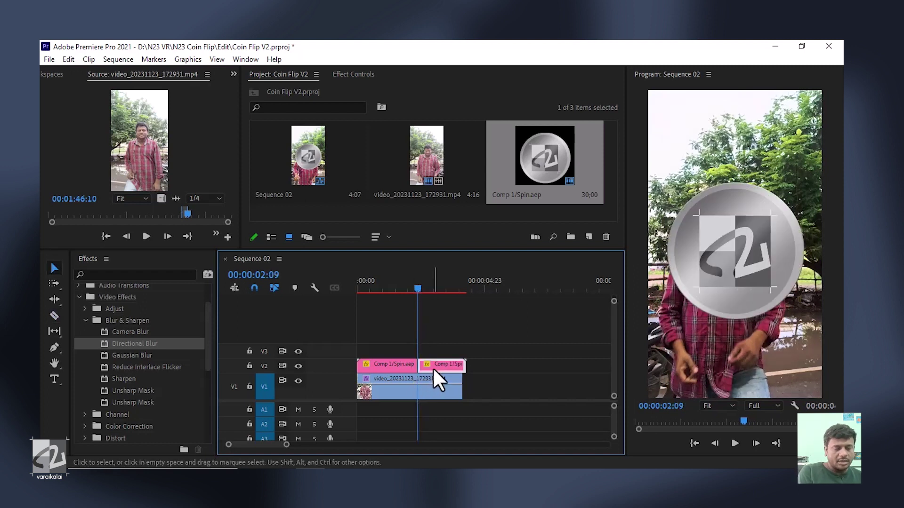
pyautogui.press('Delete')
# - With the playhead at the start of the sequence, scale the coin clip on V2 down to 10
pyautogui.scroll(3, 431, 399)
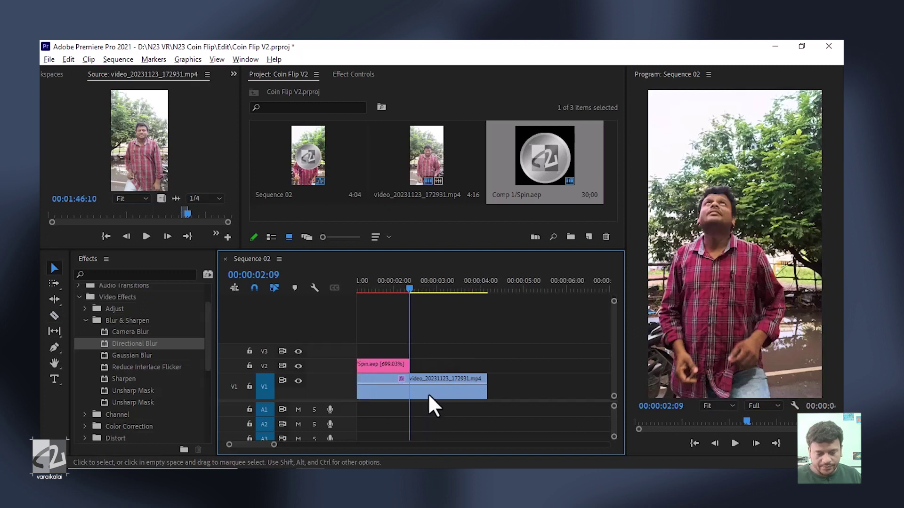
pyautogui.moveTo(248, 443); pyautogui.dragTo(235, 443)
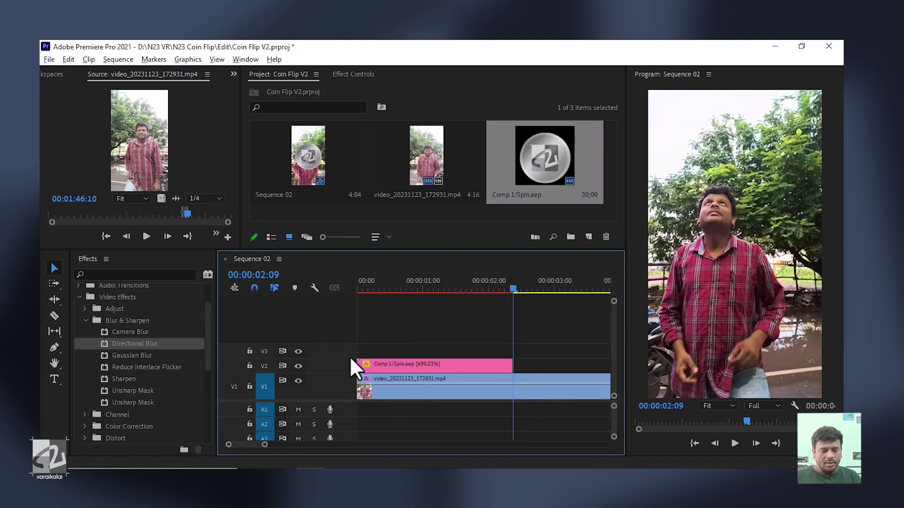
pyautogui.scroll(2, 404, 355)
pyautogui.scroll(-1, 401, 347)
pyautogui.moveTo(382, 282); pyautogui.dragTo(359, 283)
pyautogui.click(402, 369)
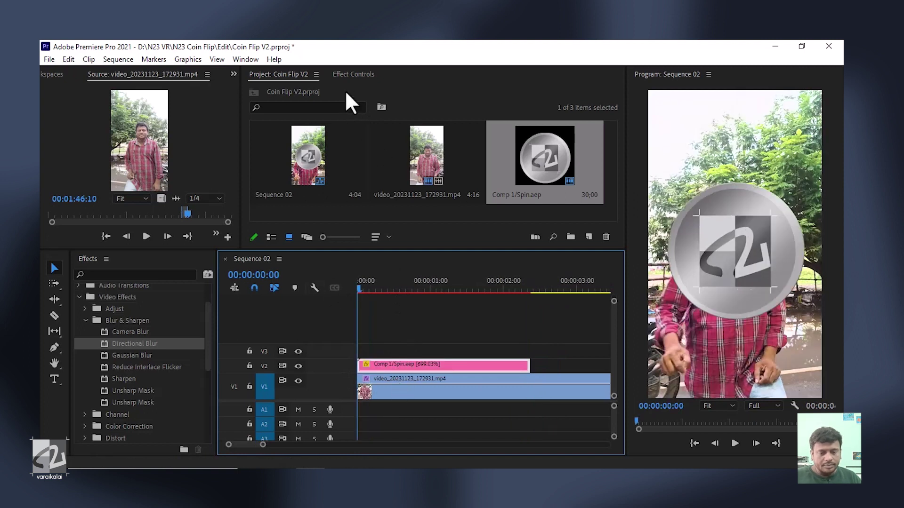
pyautogui.click(348, 74)
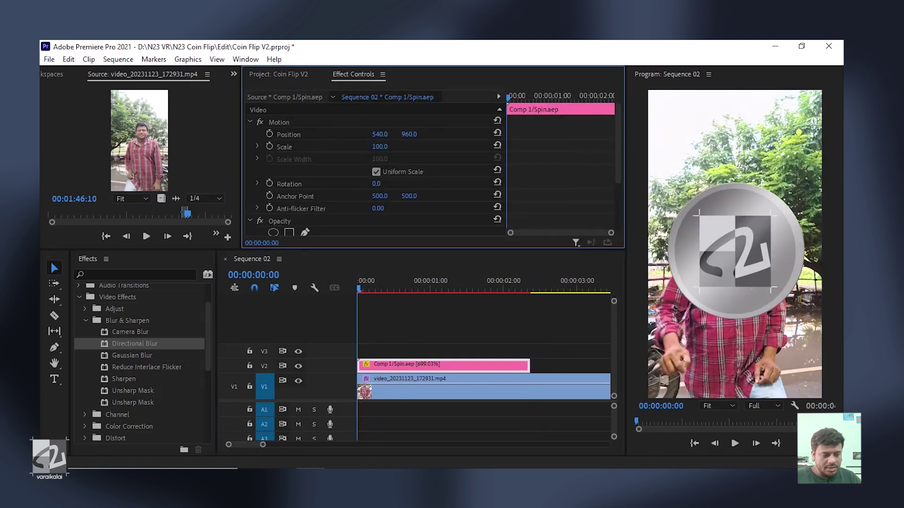
pyautogui.click(379, 147)
pyautogui.write('9')
pyautogui.press('Return')
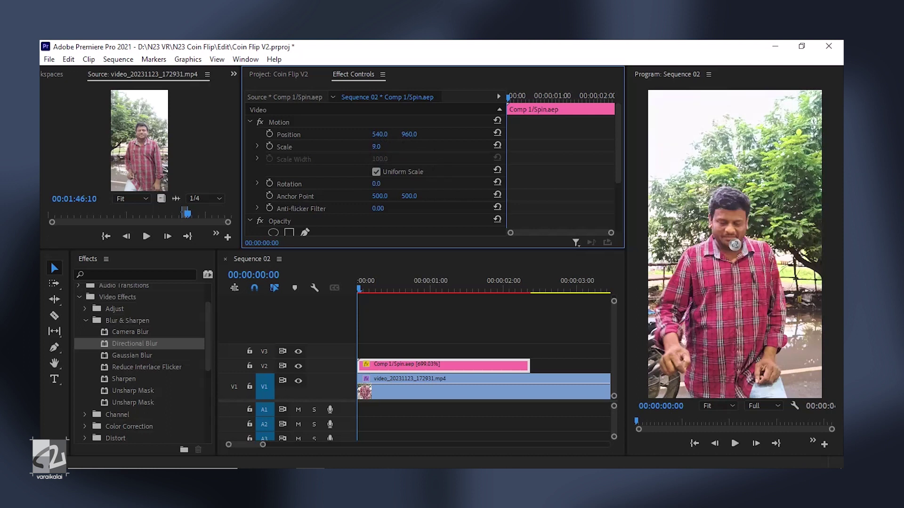
pyautogui.press('Return')
# - Set the coin's Position to 200, 1733 so it sits in the tossing hand at the start of the sequence
pyautogui.moveTo(371, 286); pyautogui.dragTo(318, 288)
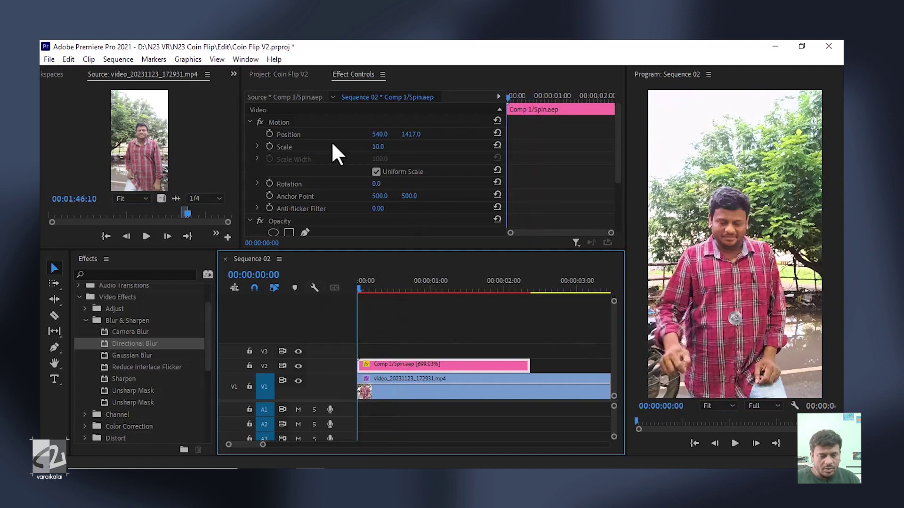
pyautogui.moveTo(378, 136); pyautogui.dragTo(218, 136)
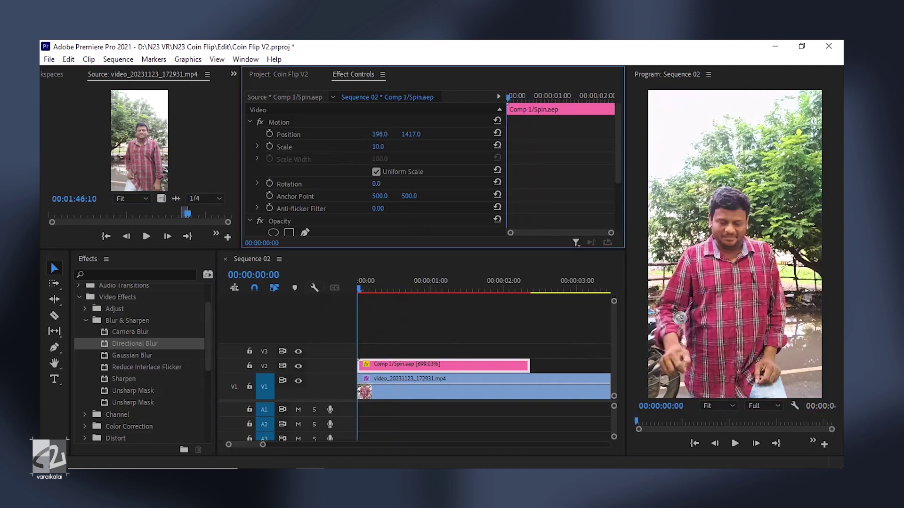
pyautogui.moveTo(410, 135); pyautogui.dragTo(560, 135)
# - Trim about two frames off the coin clip's start, keep it at the sequence start, and preview it
pyautogui.moveTo(359, 288); pyautogui.dragTo(365, 317)
pyautogui.moveTo(359, 366); pyautogui.dragTo(363, 362)
pyautogui.moveTo(363, 287); pyautogui.dragTo(343, 287)
pyautogui.press('space')
pyautogui.click(357, 285)
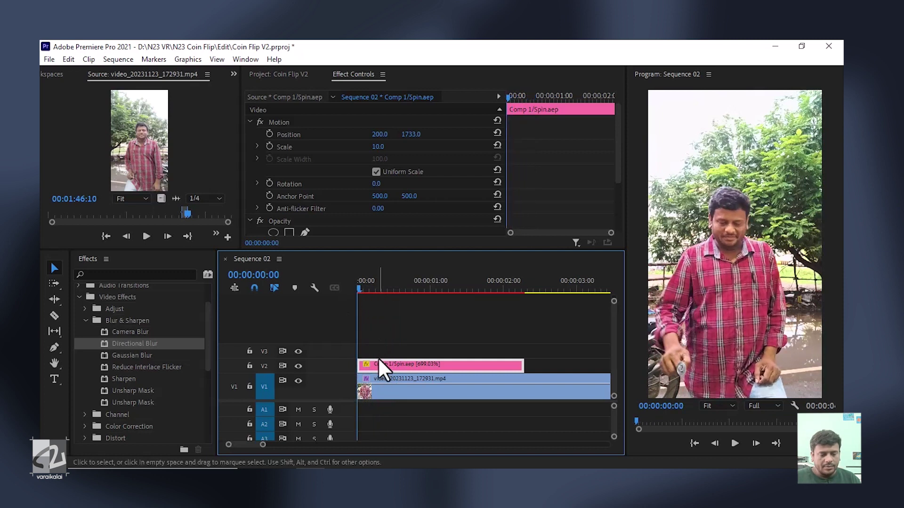
# - Turn on keyframing for the coin clip's Position and Scale at 00:00:00:00
pyautogui.click(270, 134)
pyautogui.click(271, 146)
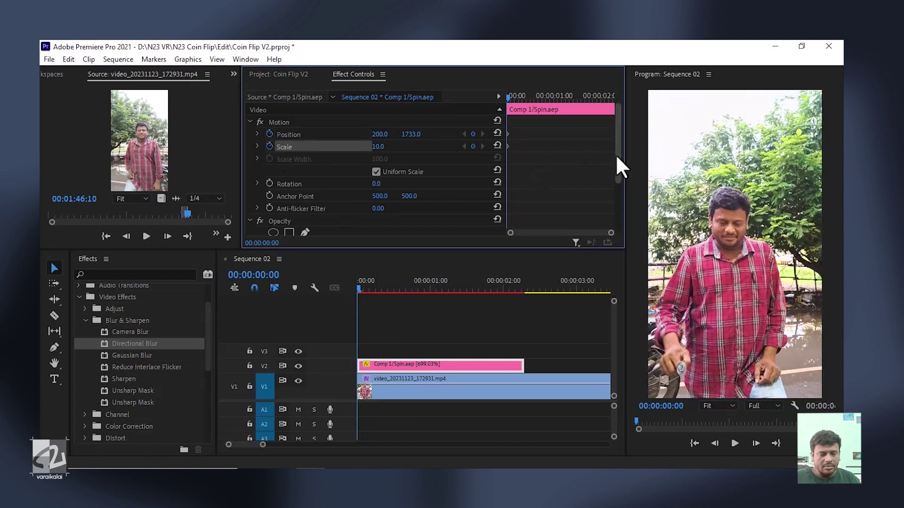
pyautogui.scroll(-3, 615, 165)
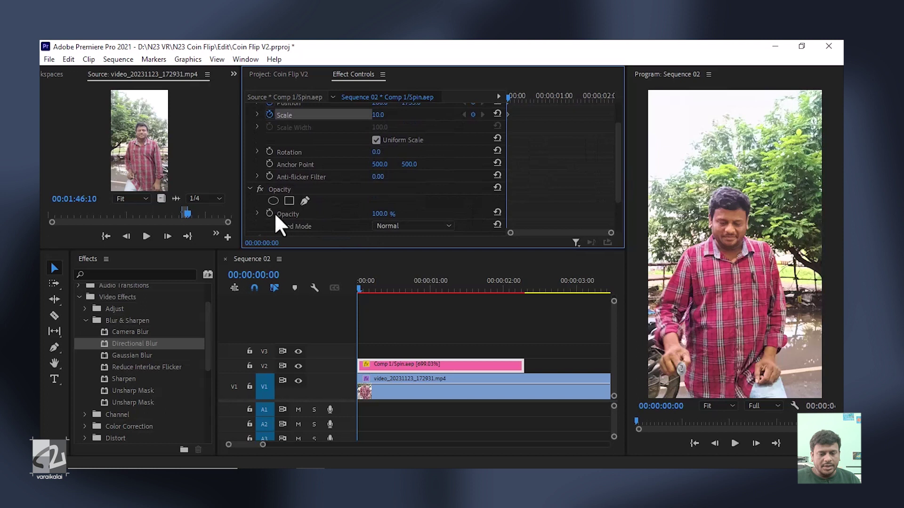
pyautogui.scroll(3, 615, 188)
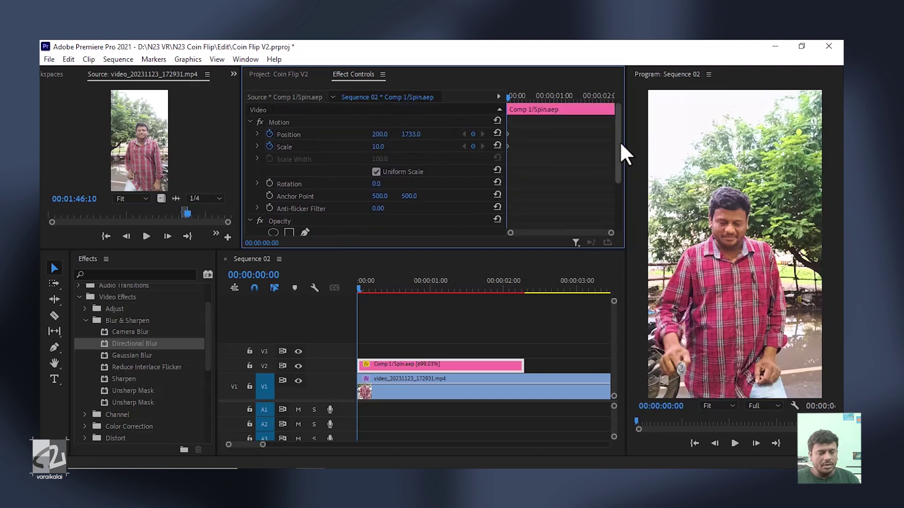
# - Keyframe the coin's Position at 995, 1693 at 00:00:00:17, near the catching hand
pyautogui.moveTo(361, 287); pyautogui.dragTo(409, 289)
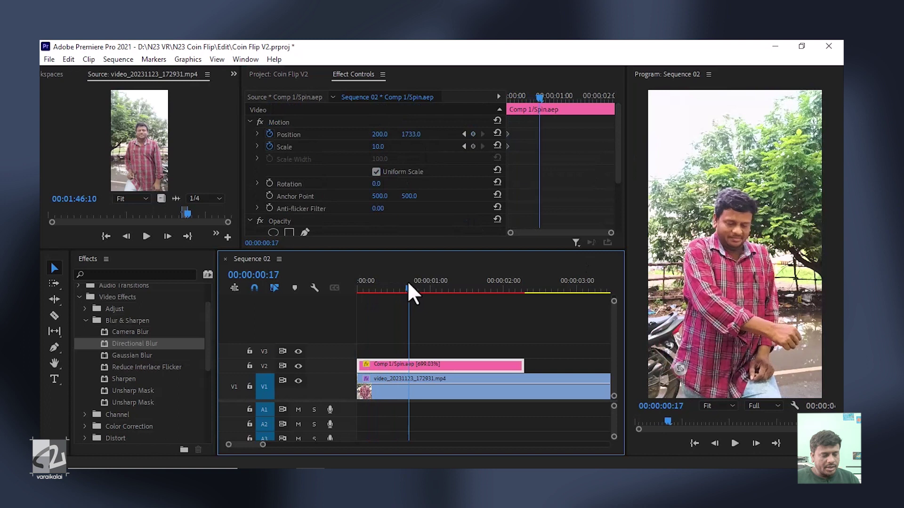
pyautogui.moveTo(379, 135); pyautogui.dragTo(757, 134)
pyautogui.moveTo(490, 134); pyautogui.dragTo(511, 134)
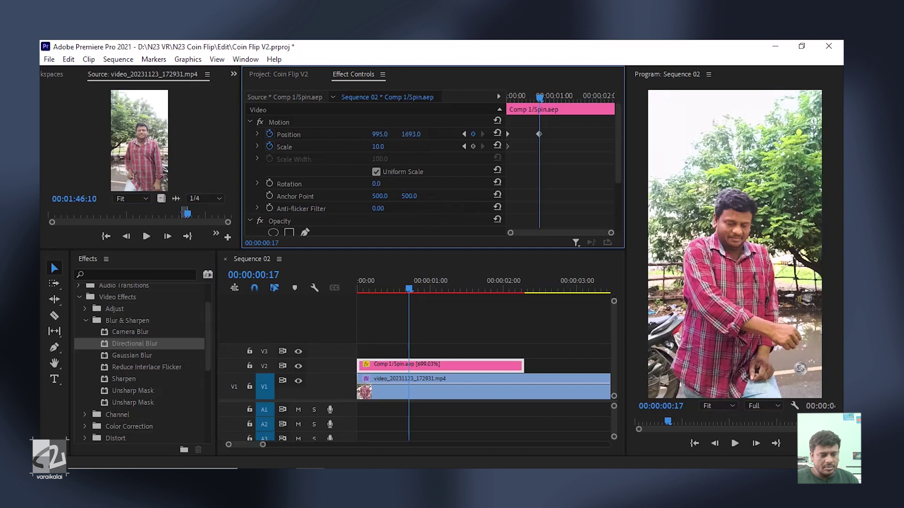
# - Move the second Position keyframe to 00:00:00:10, set it to 995, 1588, and play the sequence
pyautogui.moveTo(409, 281); pyautogui.dragTo(369, 284)
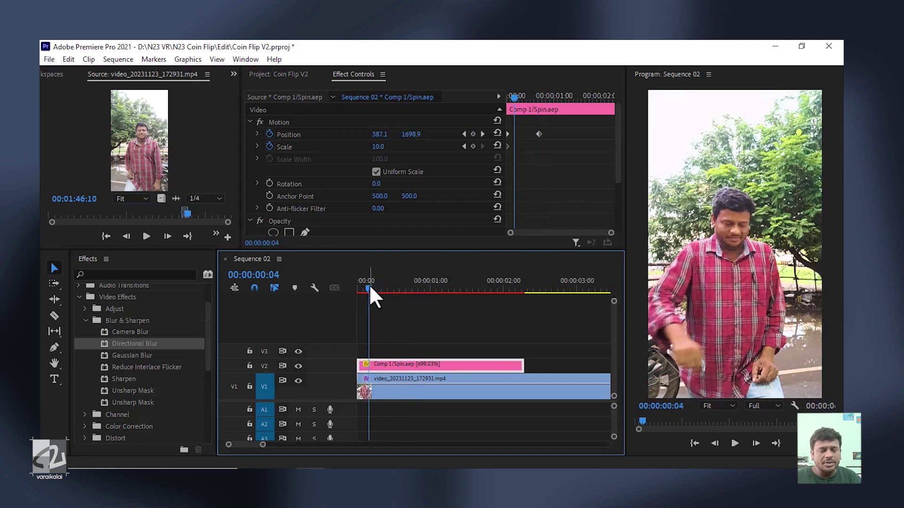
pyautogui.moveTo(374, 278)
pyautogui.mouseDown()
pyautogui.moveTo(354, 284)
pyautogui.moveTo(402, 282)
pyautogui.moveTo(390, 283)
pyautogui.mouseUp()
pyautogui.moveTo(538, 134); pyautogui.dragTo(527, 134)
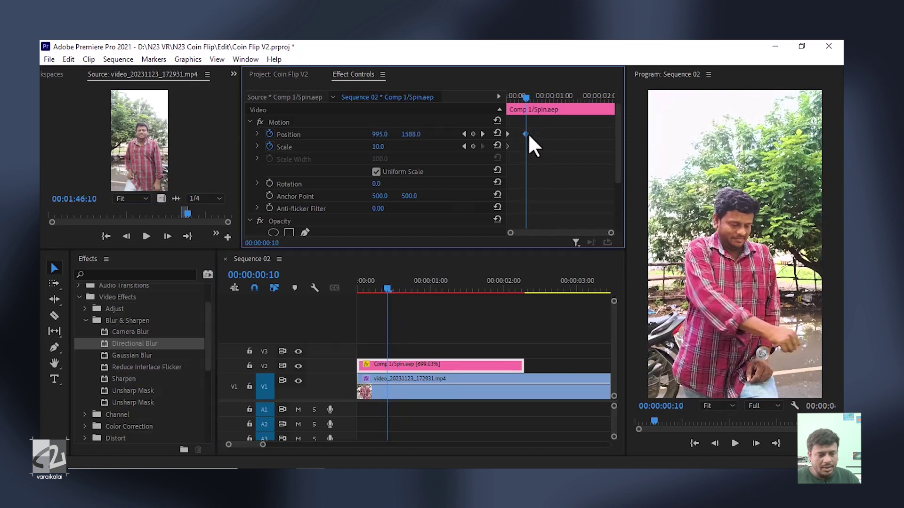
pyautogui.click(404, 272)
pyautogui.press('space')
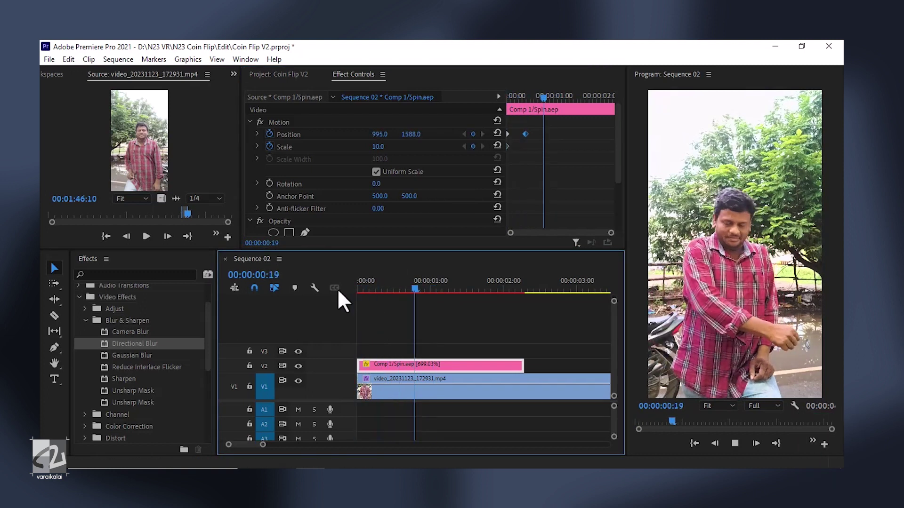
# - Cut the coin clip on V2 at 00:00:00:12 and delete the part after the cut
pyautogui.click(394, 281)
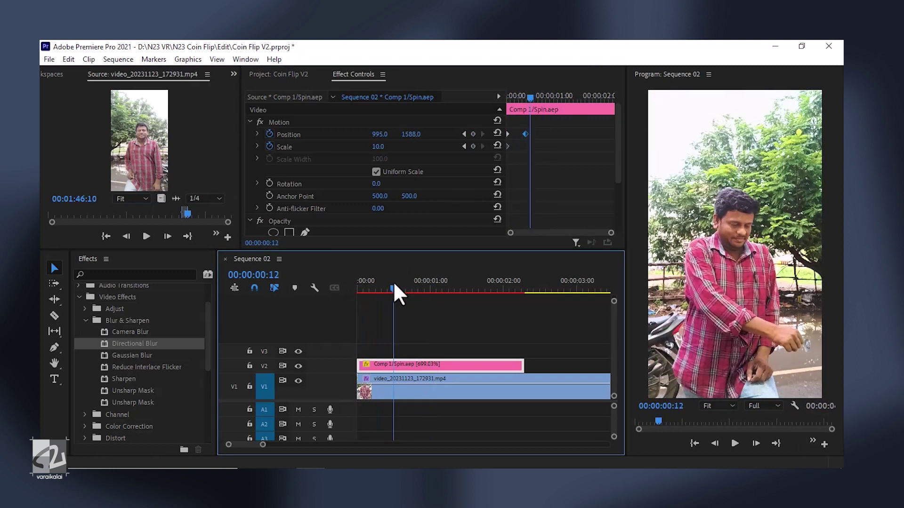
pyautogui.press('c')
pyautogui.click(396, 366)
pyautogui.press('v')
pyautogui.click(406, 363)
pyautogui.press('Delete')
pyautogui.press('Left')
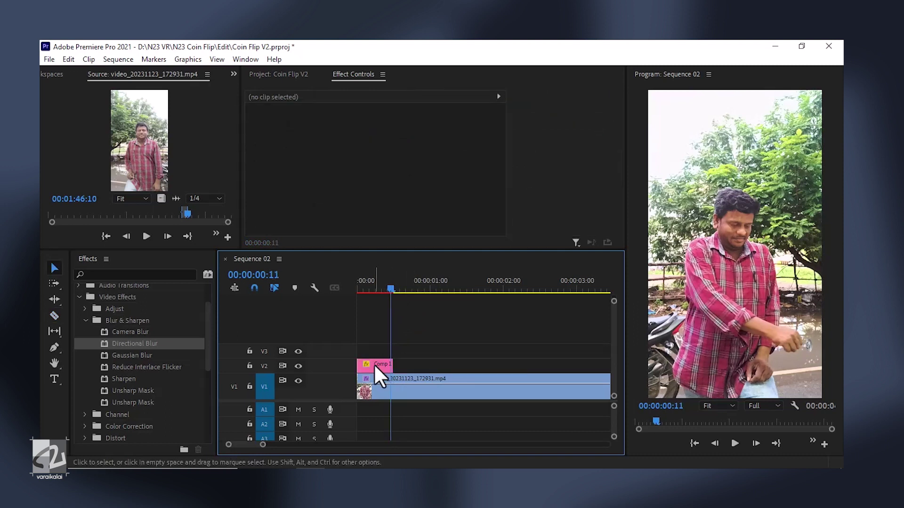
# - Change the second Position keyframe to 838, 1607 and move it earlier in the coin clip
pyautogui.click(374, 365)
pyautogui.click(597, 97)
pyautogui.click(379, 134)
pyautogui.moveTo(389, 281)
pyautogui.mouseDown()
pyautogui.moveTo(330, 292)
pyautogui.moveTo(392, 277)
pyautogui.mouseUp()
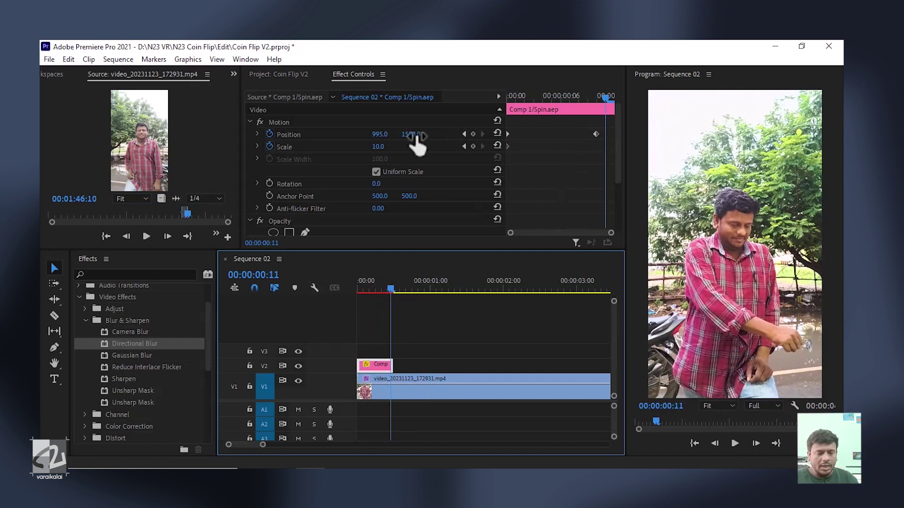
pyautogui.click(463, 134)
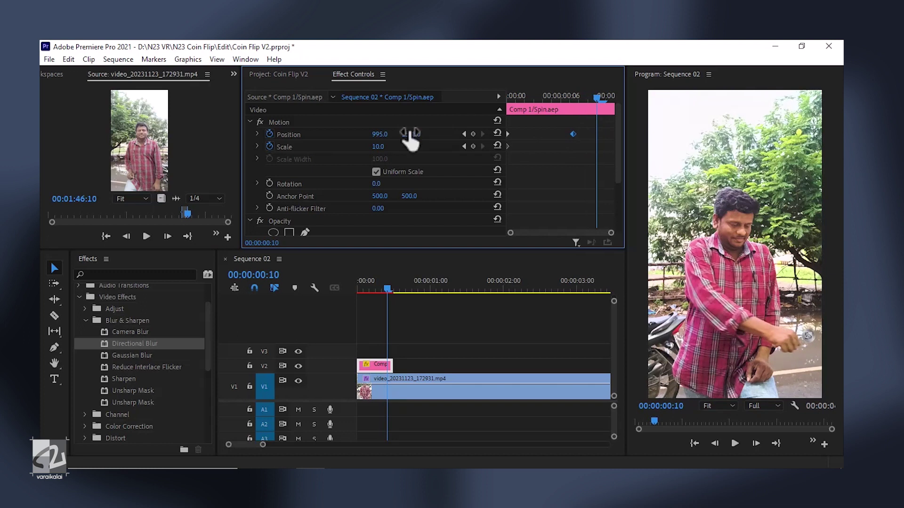
pyautogui.moveTo(410, 135); pyautogui.dragTo(389, 135)
pyautogui.moveTo(571, 132); pyautogui.dragTo(575, 133)
pyautogui.moveTo(510, 99); pyautogui.dragTo(606, 99)
pyautogui.click(464, 134)
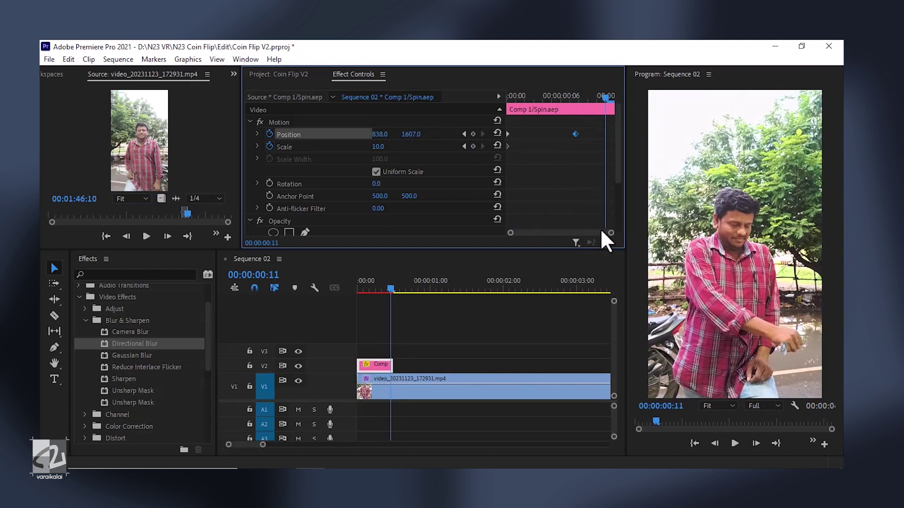
# - Extend the coin clip's end to about 00:00:00:17 and add Position and Scale keyframes at 00:00:00:15
pyautogui.moveTo(389, 282)
pyautogui.mouseDown()
pyautogui.moveTo(348, 289)
pyautogui.moveTo(403, 286)
pyautogui.mouseUp()
pyautogui.moveTo(392, 366); pyautogui.dragTo(408, 365)
pyautogui.click(473, 135)
pyautogui.click(473, 146)
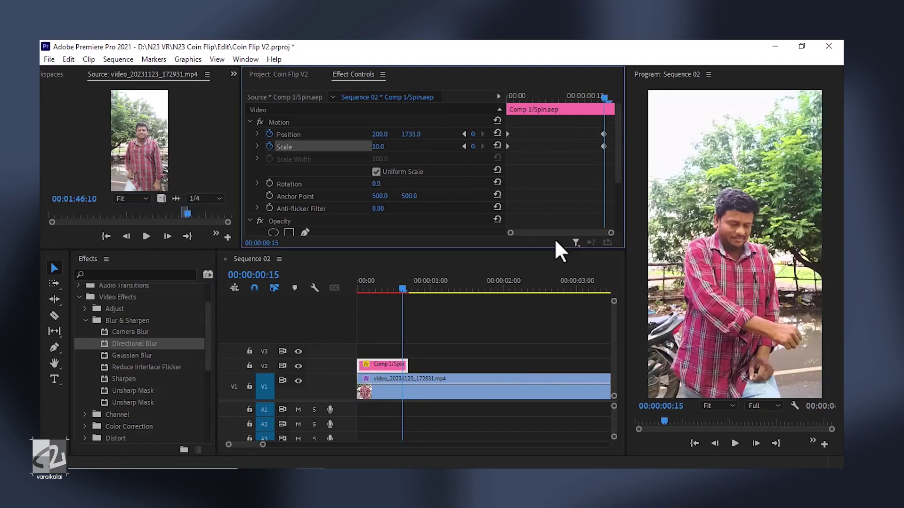
# - Set the end Position keyframe to 940, 1580 and move both end keyframes to about 00:00:00:07
pyautogui.moveTo(401, 285)
pyautogui.mouseDown()
pyautogui.moveTo(364, 283)
pyautogui.moveTo(403, 285)
pyautogui.mouseUp()
pyautogui.moveTo(582, 158); pyautogui.dragTo(611, 129)
pyautogui.moveTo(603, 134); pyautogui.dragTo(586, 134)
pyautogui.moveTo(400, 285); pyautogui.dragTo(362, 284)
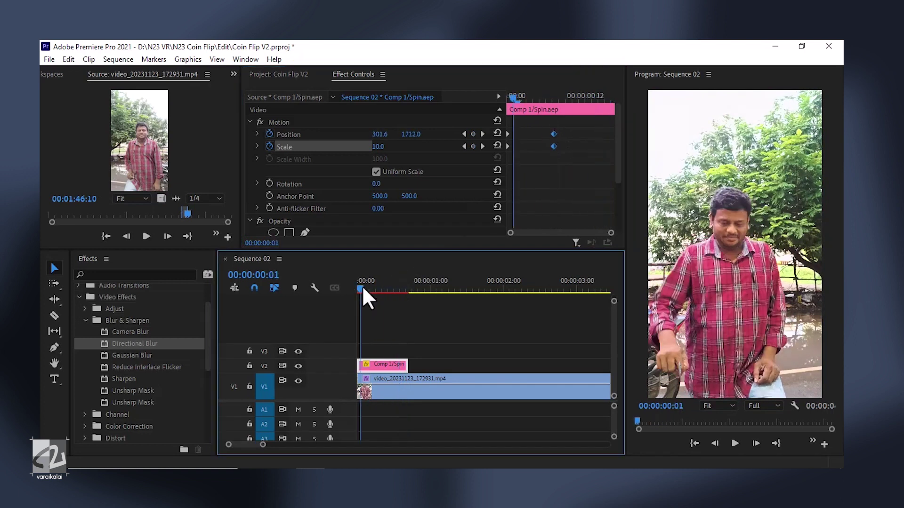
# - Trim the end of the coin clip to 00:00:00:08 and preview the toss at 1/2 playback resolution
pyautogui.moveTo(408, 365); pyautogui.dragTo(380, 368)
pyautogui.moveTo(382, 286)
pyautogui.mouseDown()
pyautogui.moveTo(349, 288)
pyautogui.moveTo(385, 287)
pyautogui.mouseUp()
pyautogui.press('space')
# - Apply the default Cross Dissolve to the coin clip's end, shorten it to one frame, and check the fade
pyautogui.scroll(5, 375, 351)
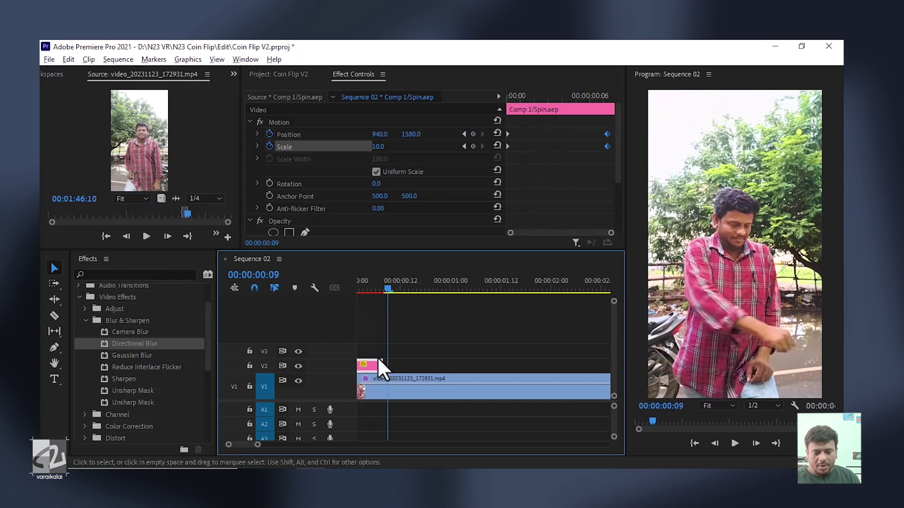
pyautogui.moveTo(238, 446); pyautogui.dragTo(233, 445)
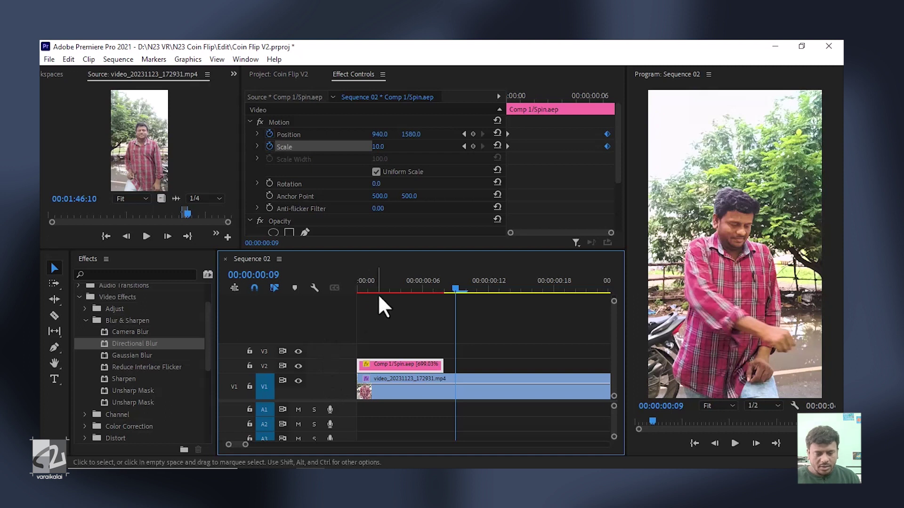
pyautogui.rightClick(447, 366)
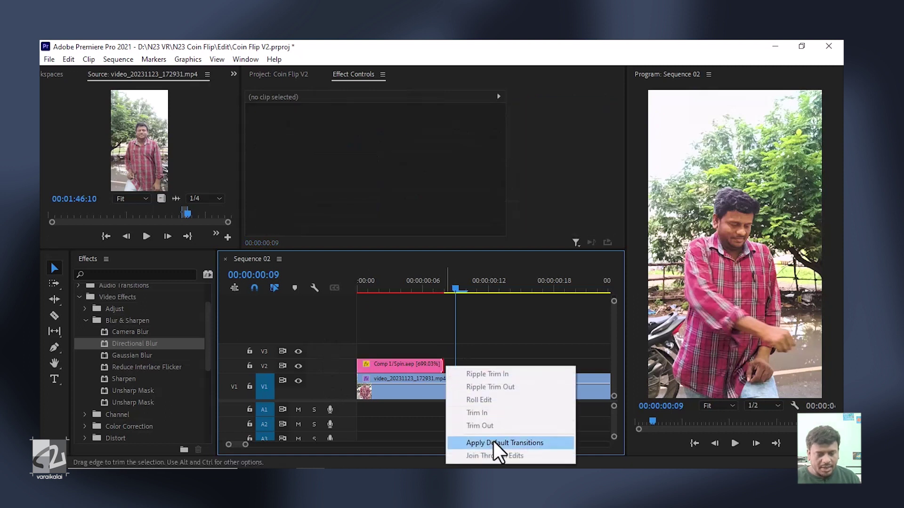
pyautogui.click(494, 443)
pyautogui.click(405, 366)
pyautogui.moveTo(362, 367); pyautogui.dragTo(440, 366)
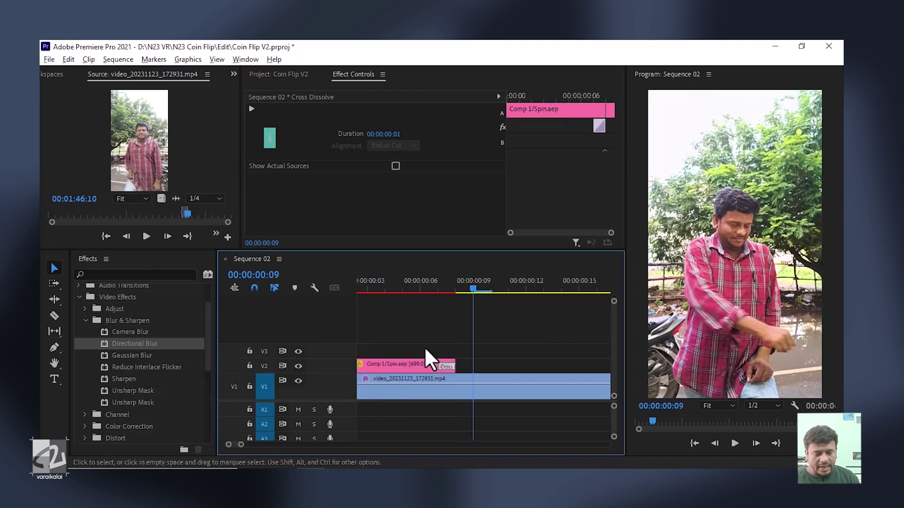
pyautogui.click(427, 289)
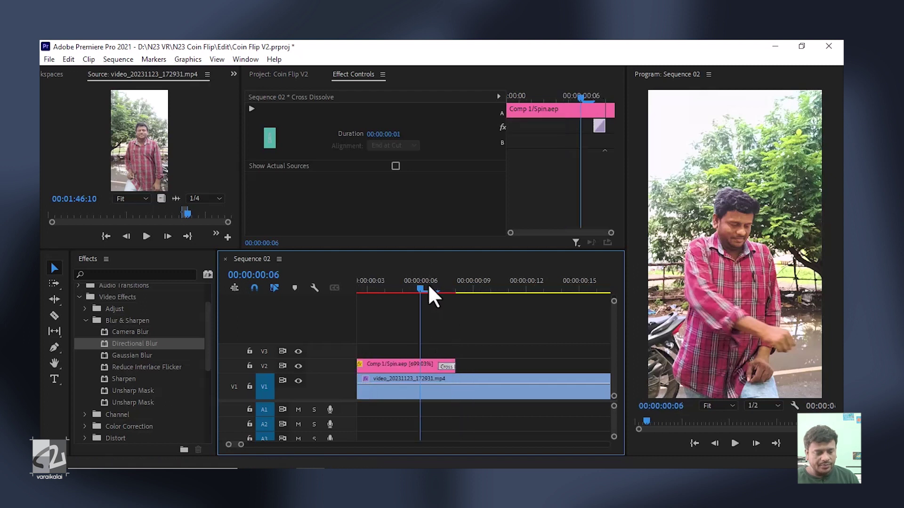
pyautogui.moveTo(417, 289); pyautogui.dragTo(452, 288)
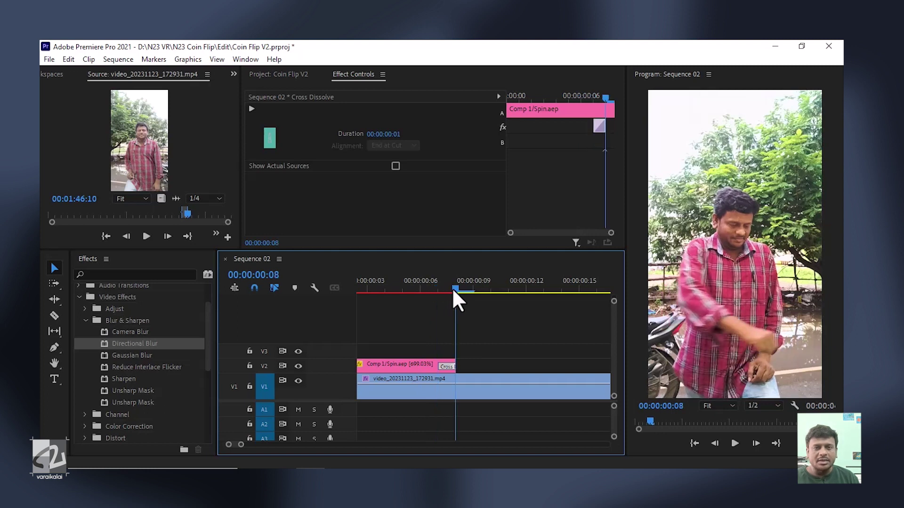
# - Apply the default Cross Dissolve to the coin clip's start, shorten it to one frame, and play the sequence
pyautogui.moveTo(451, 287); pyautogui.dragTo(346, 283)
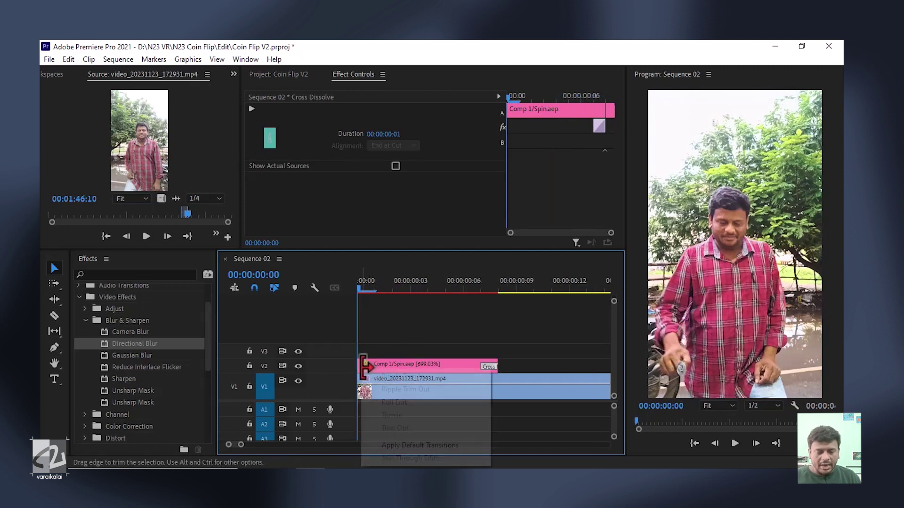
pyautogui.rightClick(365, 367)
pyautogui.click(402, 447)
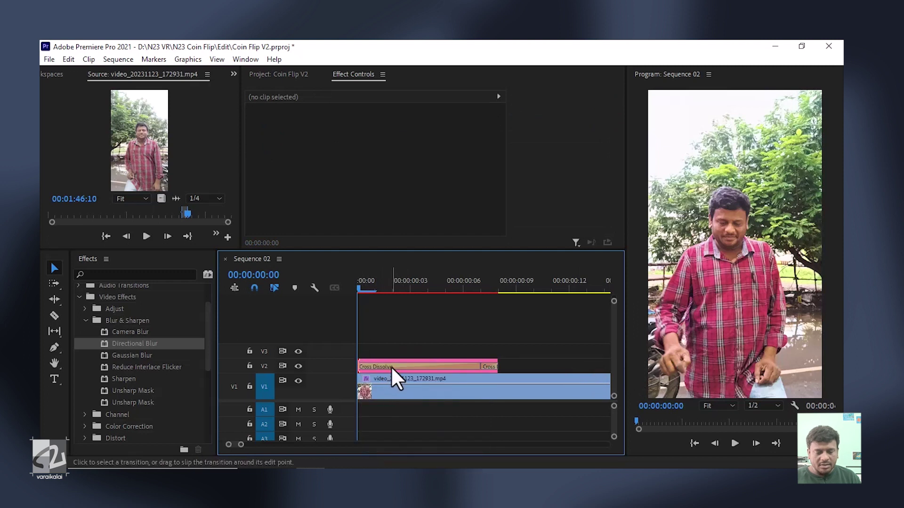
pyautogui.click(391, 366)
pyautogui.moveTo(480, 367); pyautogui.dragTo(376, 366)
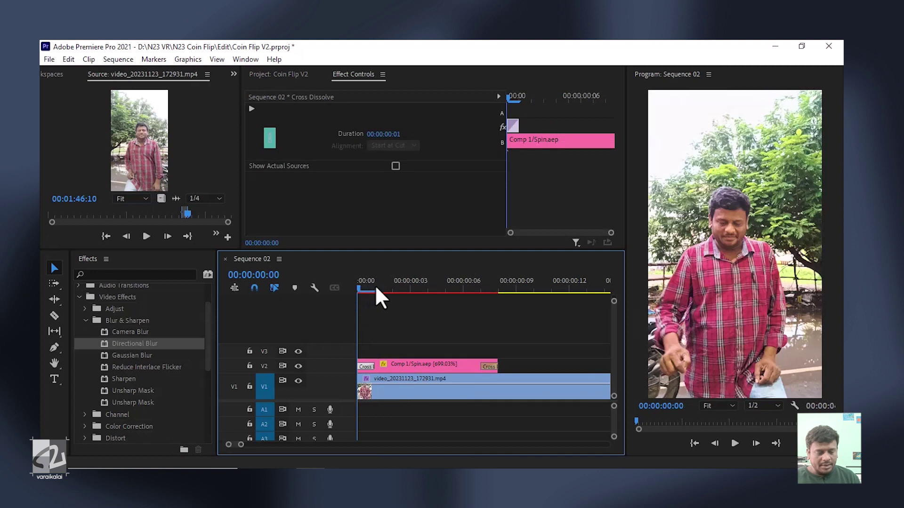
pyautogui.moveTo(366, 288); pyautogui.dragTo(340, 293)
pyautogui.press('space')
pyautogui.press('space')
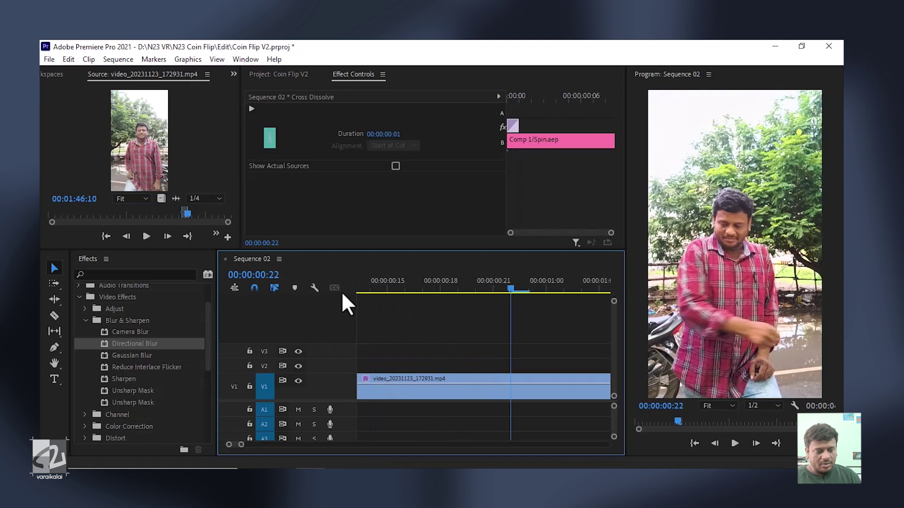
# - Duplicate the coin clip from V2 onto V3 directly above the original, with the playhead at 00:00:00:03
pyautogui.scroll(8, 414, 362)
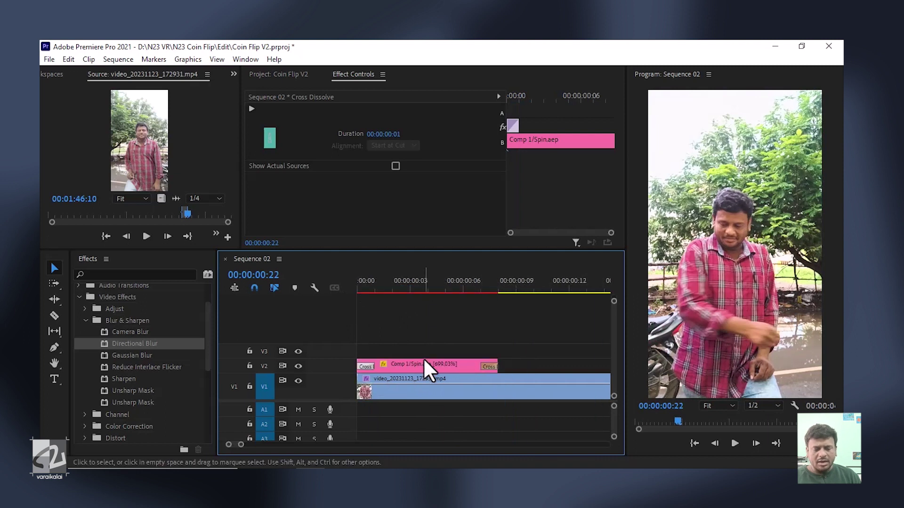
pyautogui.click(423, 363)
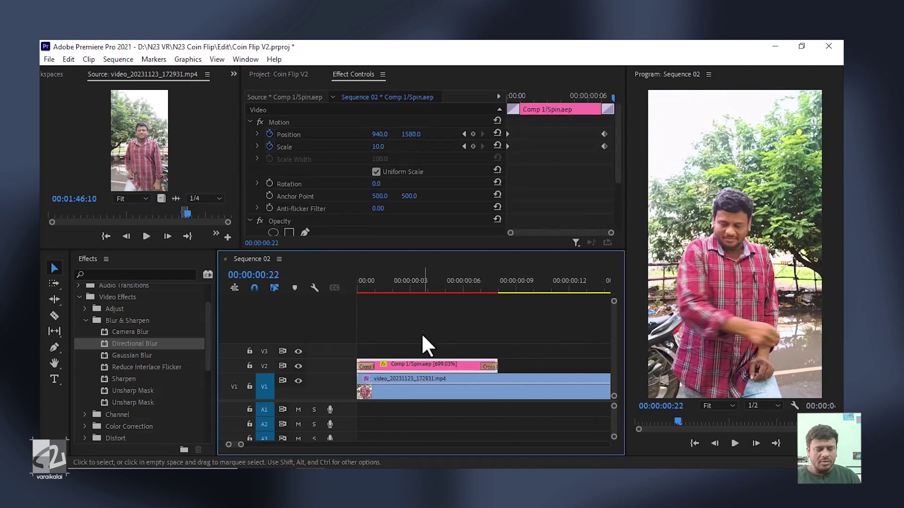
pyautogui.click(412, 290)
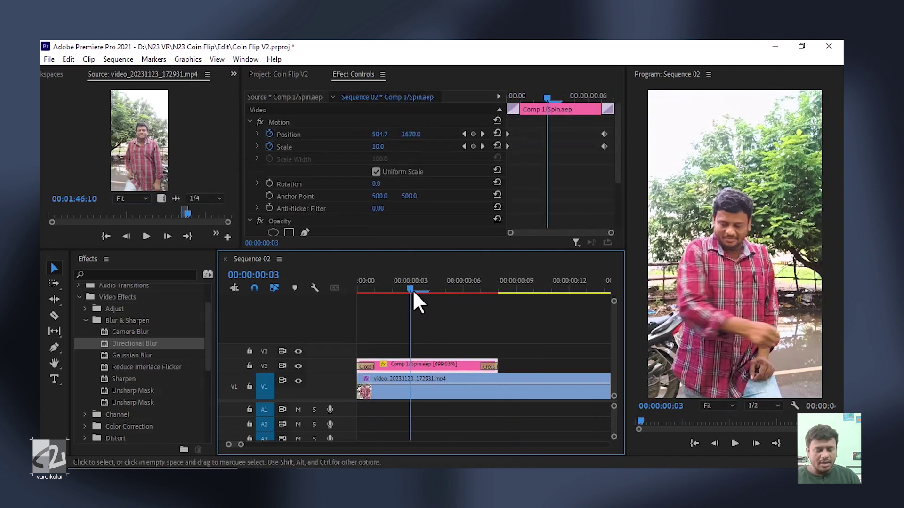
pyautogui.moveTo(388, 285)
pyautogui.mouseDown()
pyautogui.moveTo(354, 284)
pyautogui.moveTo(405, 285)
pyautogui.mouseUp()
pyautogui.moveTo(425, 363); pyautogui.dragTo(429, 351)
# - Set the V3 coin clip's blend mode to Vivid Light after trying Hard Light, and check it at 00:00:00:05
pyautogui.moveTo(618, 155); pyautogui.dragTo(629, 211)
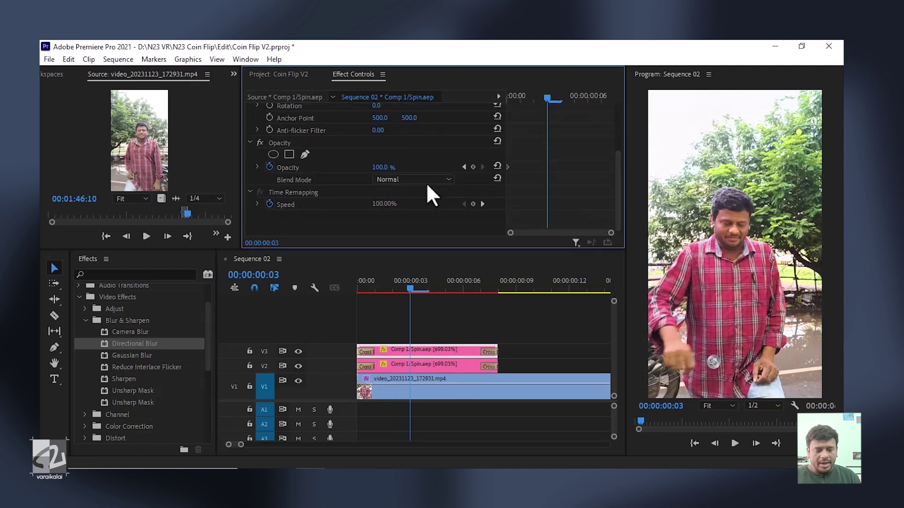
pyautogui.click(413, 179)
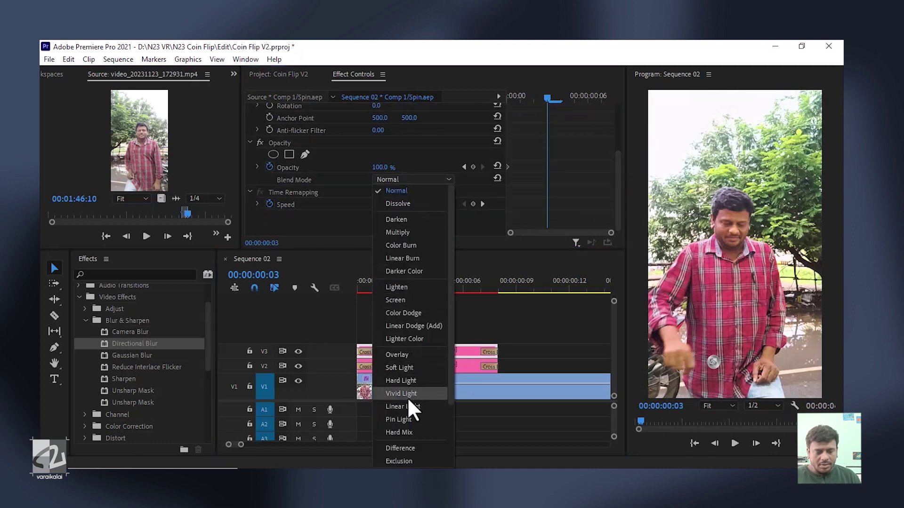
pyautogui.click(411, 382)
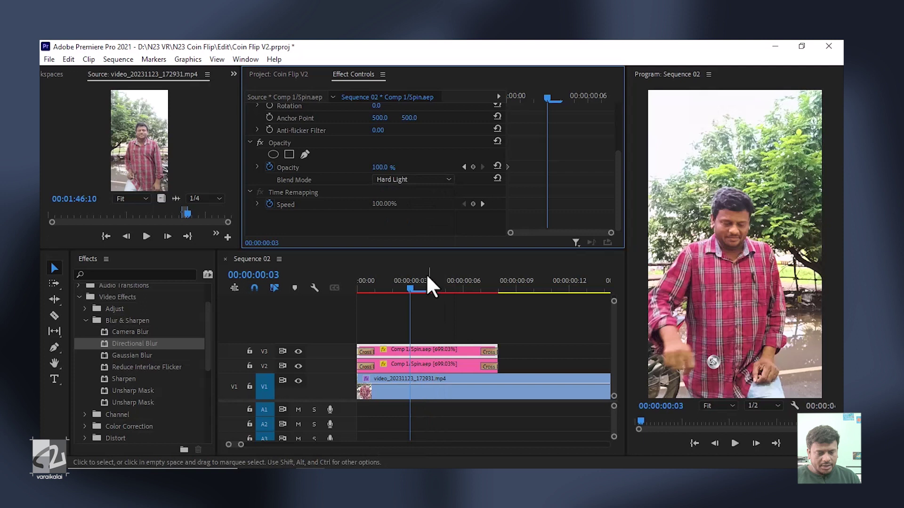
pyautogui.click(391, 180)
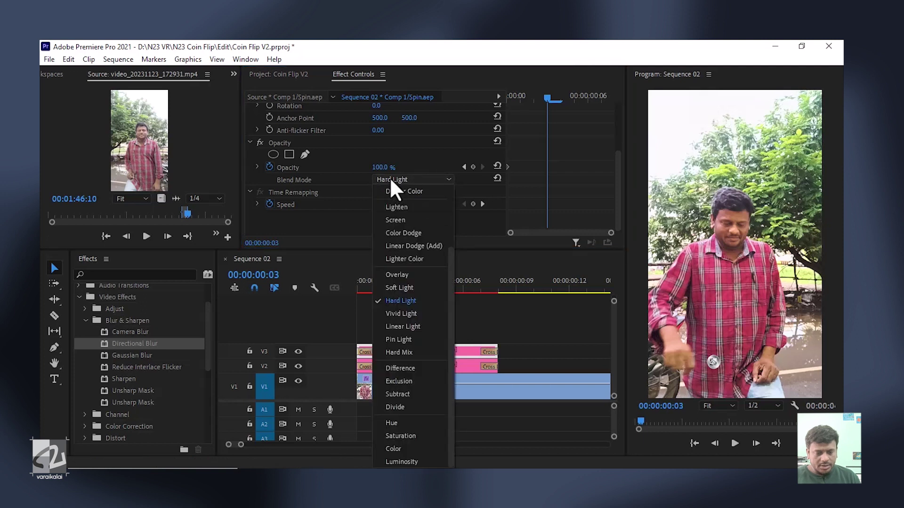
pyautogui.click(416, 312)
pyautogui.moveTo(429, 288); pyautogui.dragTo(446, 272)
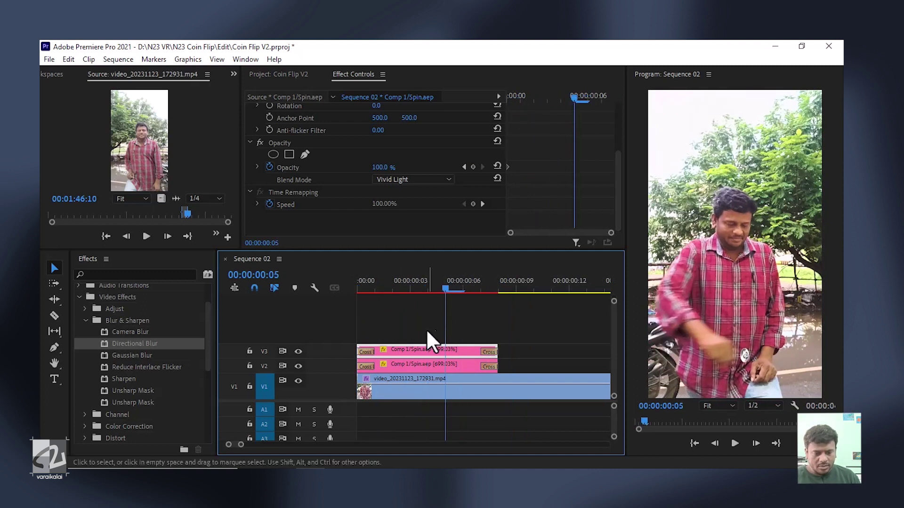
# - Set the V3 coin clip's opacity to 49% at 00:00:00:05 and play the toss from the start
pyautogui.moveTo(380, 168); pyautogui.dragTo(382, 168)
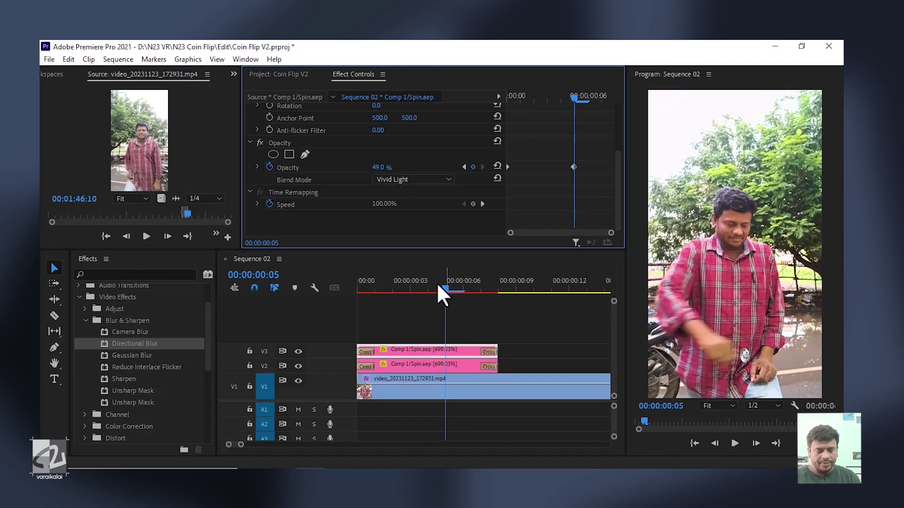
pyautogui.moveTo(441, 288); pyautogui.dragTo(312, 294)
pyautogui.press('space')
pyautogui.press('space')
pyautogui.click(394, 282)
pyautogui.moveTo(393, 282); pyautogui.dragTo(357, 289)
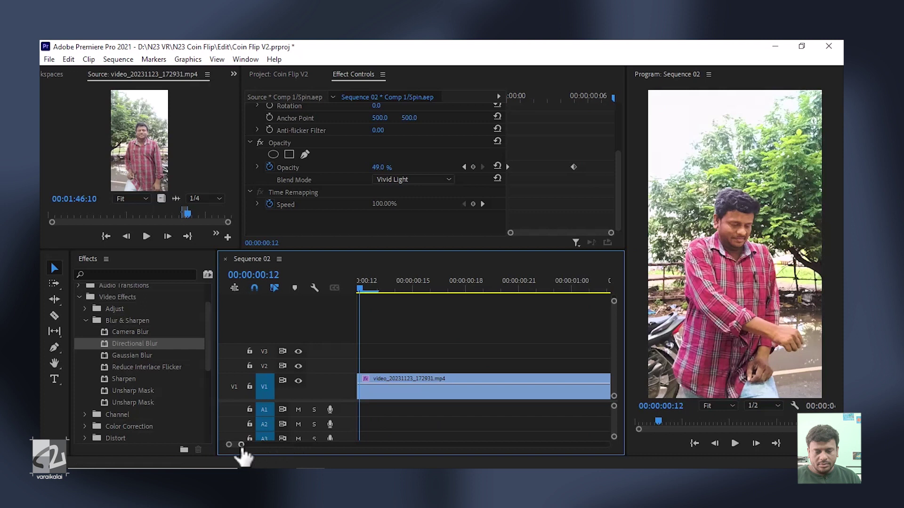
pyautogui.moveTo(236, 445); pyautogui.dragTo(230, 445)
pyautogui.press('Home')
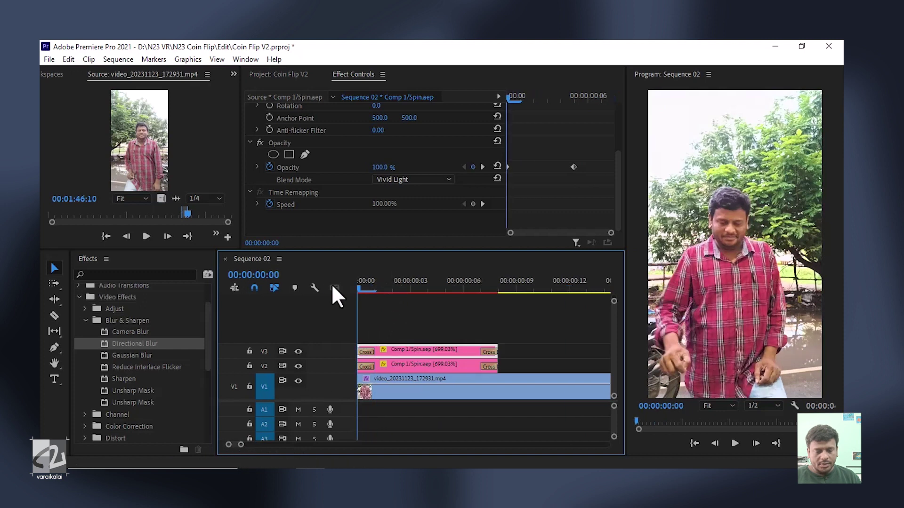
# - Import Coin Sound.mp3 into the project and open it in the Source monitor
pyautogui.click(276, 73)
pyautogui.doubleClick(422, 212)
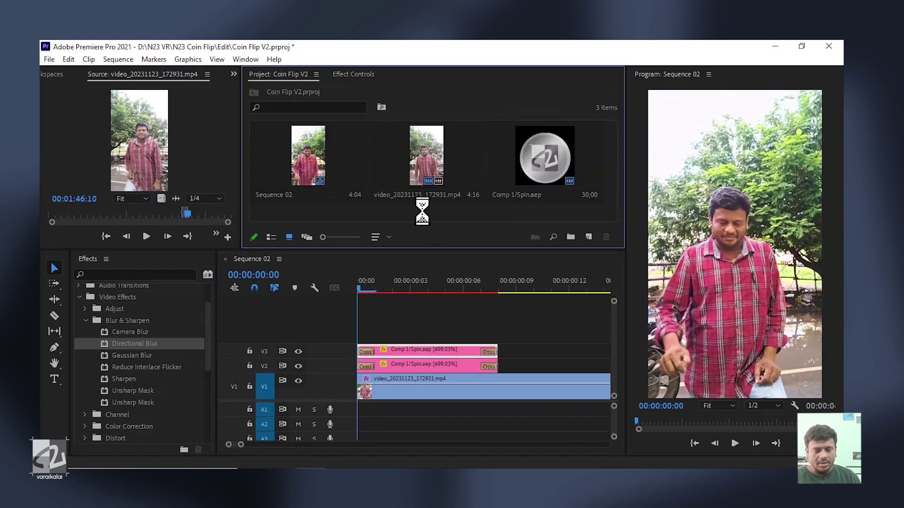
pyautogui.doubleClick(226, 162)
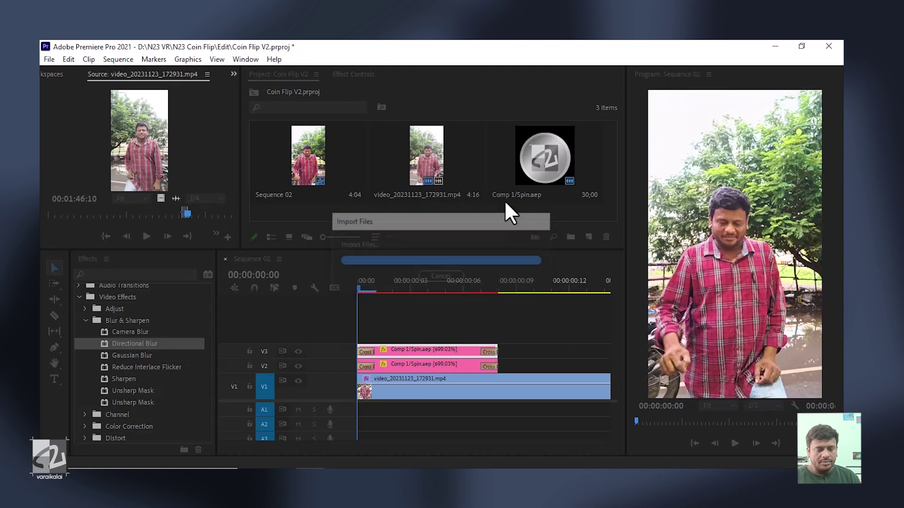
pyautogui.doubleClick(558, 155)
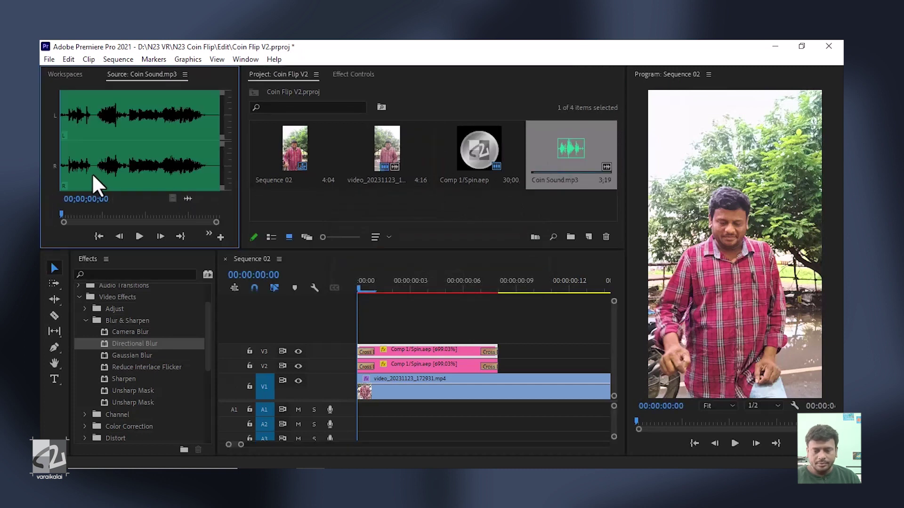
# - Mark the first coin sound in Coin Sound.mp3, with the In point near its beginning and the Out point at 00;00;00;22
pyautogui.press('space')
pyautogui.moveTo(67, 181)
pyautogui.mouseDown()
pyautogui.moveTo(84, 185)
pyautogui.moveTo(67, 185)
pyautogui.mouseUp()
pyautogui.press('i')
pyautogui.press('space')
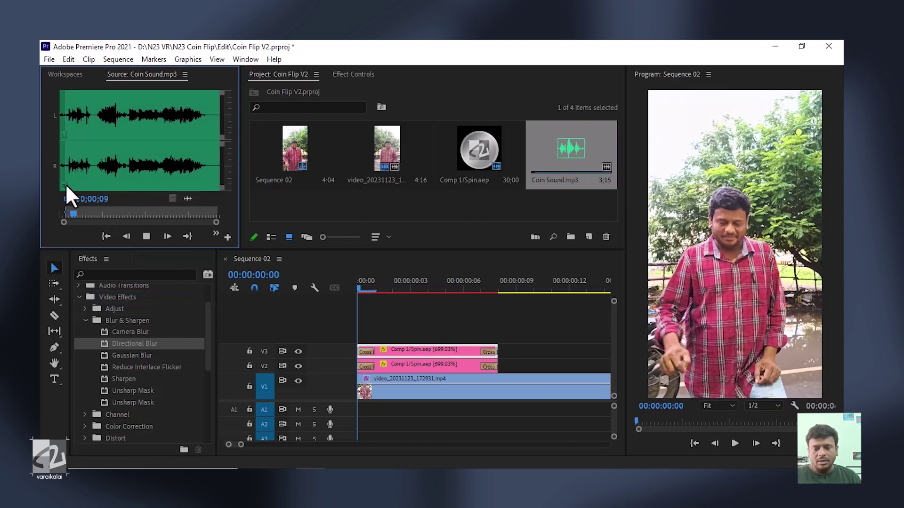
pyautogui.press('o')
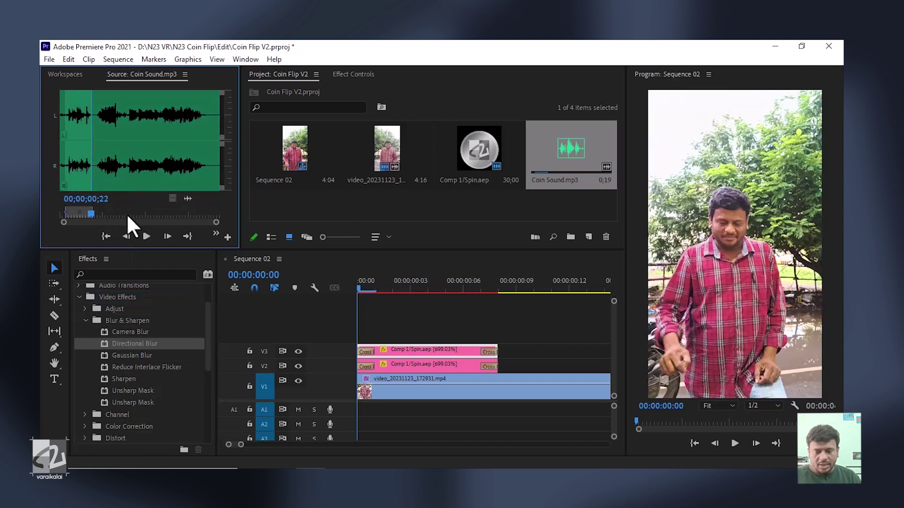
# - Place the marked coin sound on track A1 at the sequence start and play it with the toss
pyautogui.moveTo(187, 199); pyautogui.dragTo(357, 409)
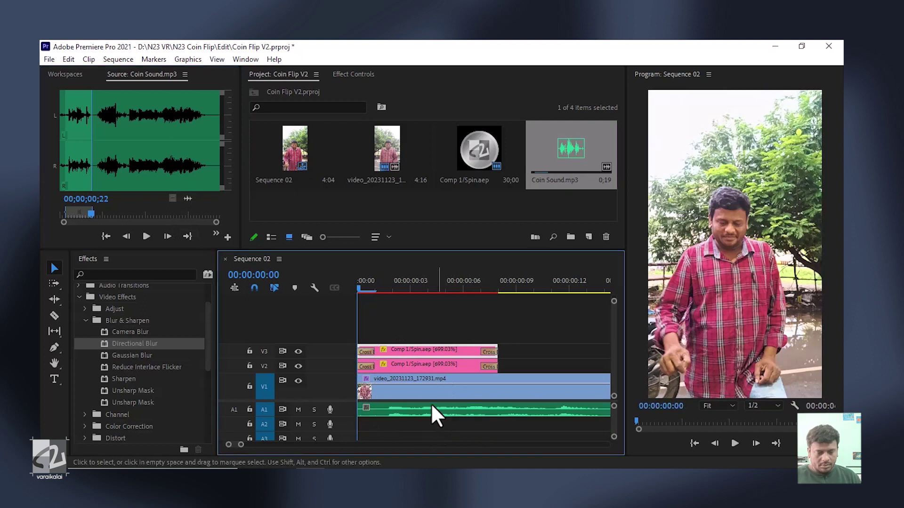
pyautogui.press('space')
# - Cut the sound clip at about 00:00:00:02, delete its lead-in, move the rest to the sequence start, and play it
pyautogui.press('space')
pyautogui.press('c')
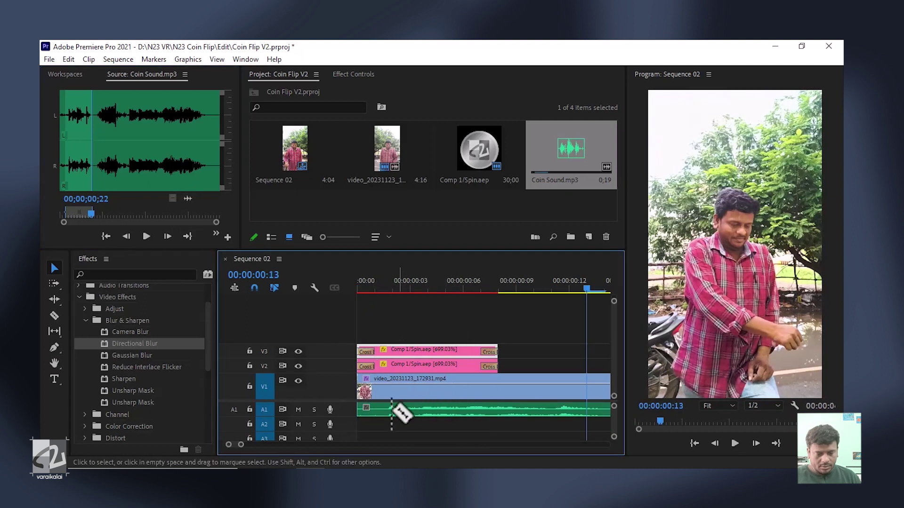
pyautogui.click(388, 416)
pyautogui.press('v')
pyautogui.click(376, 411)
pyautogui.press('Delete')
pyautogui.moveTo(417, 410); pyautogui.dragTo(353, 412)
pyautogui.press('Home')
pyautogui.press('space')
pyautogui.press('space')
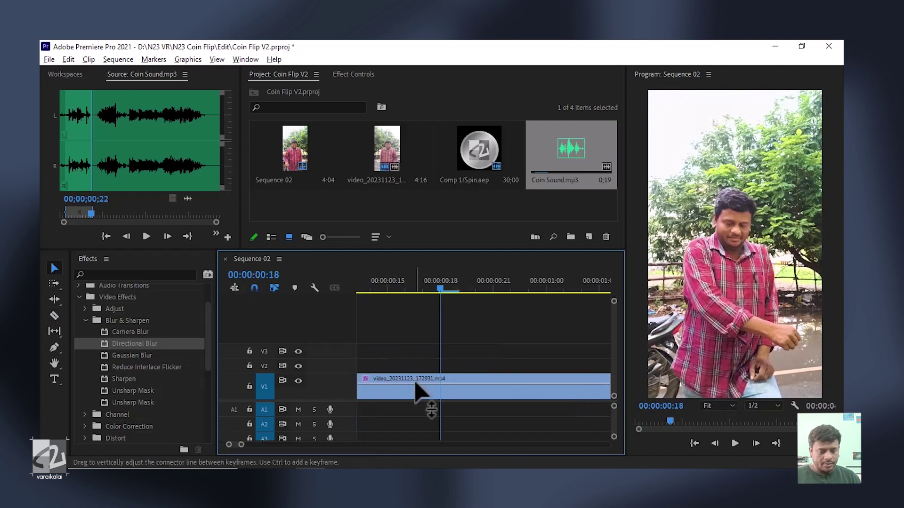
# - Render the sequence preview and replay the first toss several times to check the sound sync
pyautogui.scroll(-2, 410, 390)
pyautogui.scroll(-2, 409, 388)
pyautogui.rightClick(457, 289)
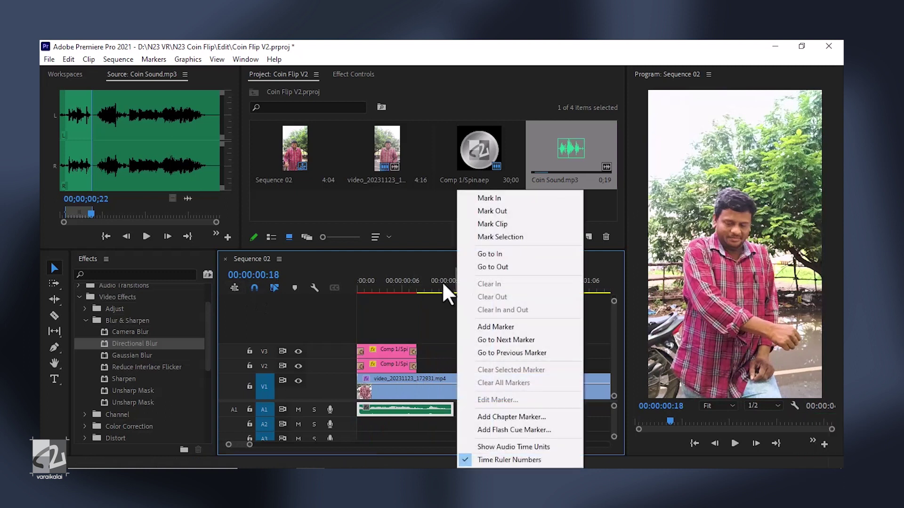
pyautogui.click(475, 267)
pyautogui.press('Return')
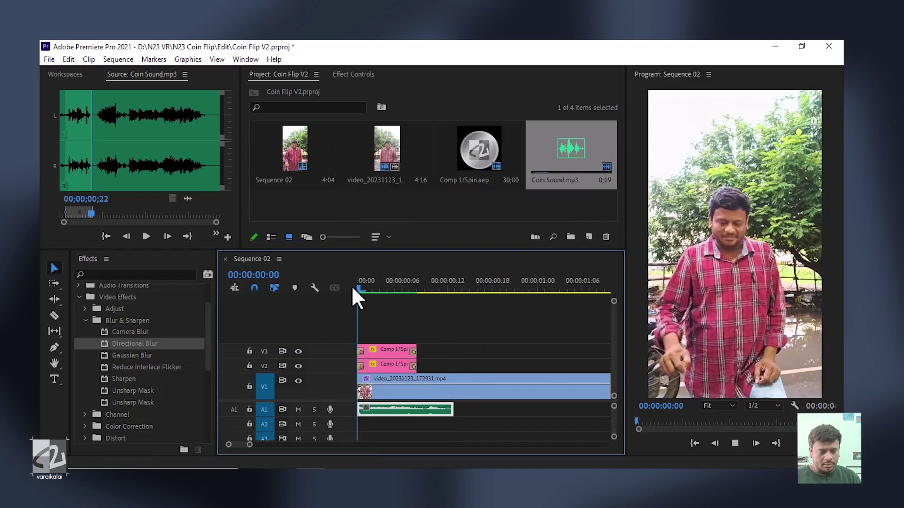
pyautogui.press('space')
pyautogui.moveTo(363, 287); pyautogui.dragTo(284, 286)
pyautogui.press('space')
pyautogui.press('space')
pyautogui.moveTo(374, 285); pyautogui.dragTo(287, 283)
pyautogui.press('space')
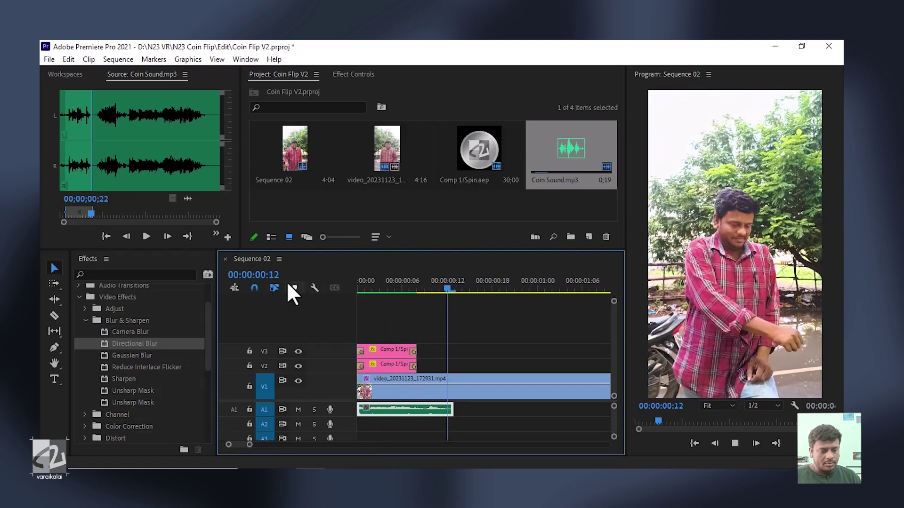
pyautogui.press('space')
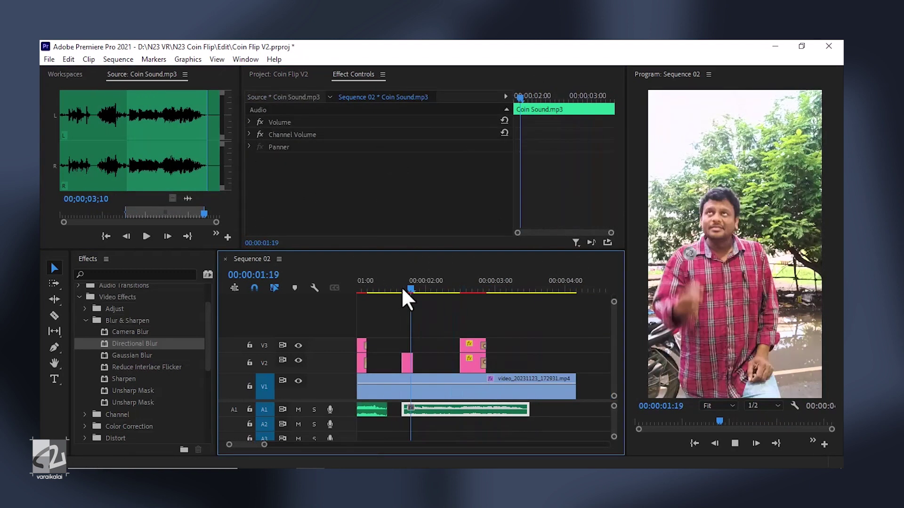
# - Play the completed sequence in the Coin Flip V7 project to review the coin tosses, sounds and ending
pyautogui.rightClick(402, 362)
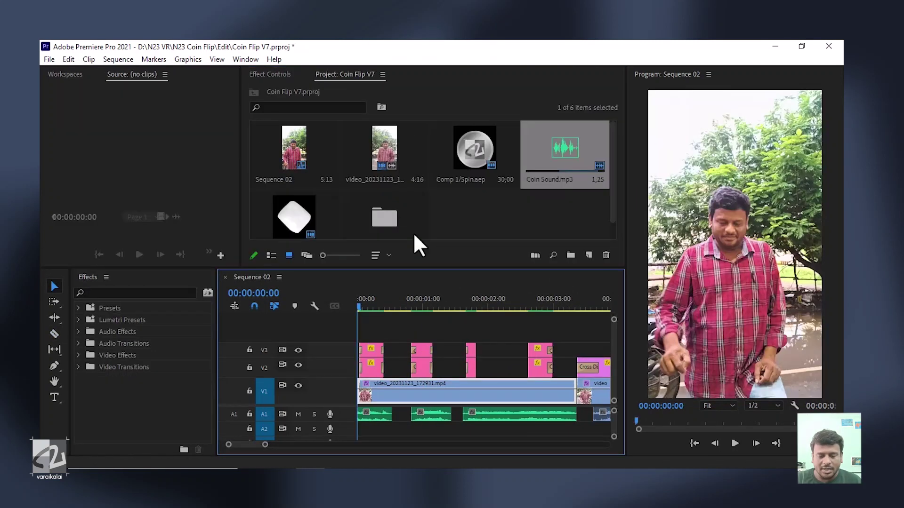
pyautogui.press('space')
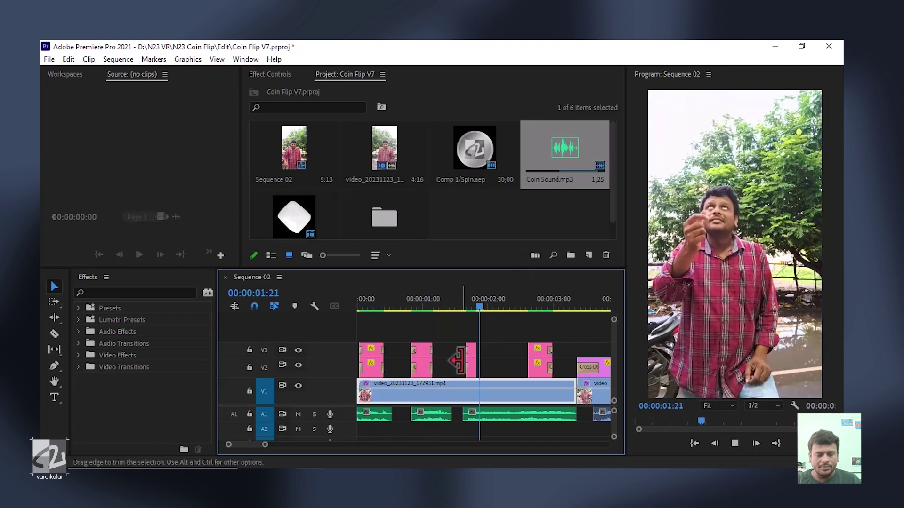
pyautogui.press('space')
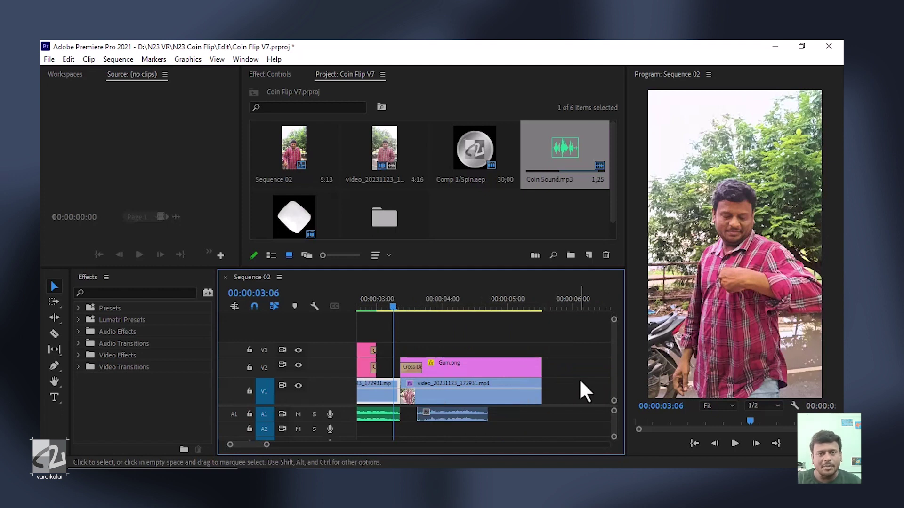
pyautogui.press('space')
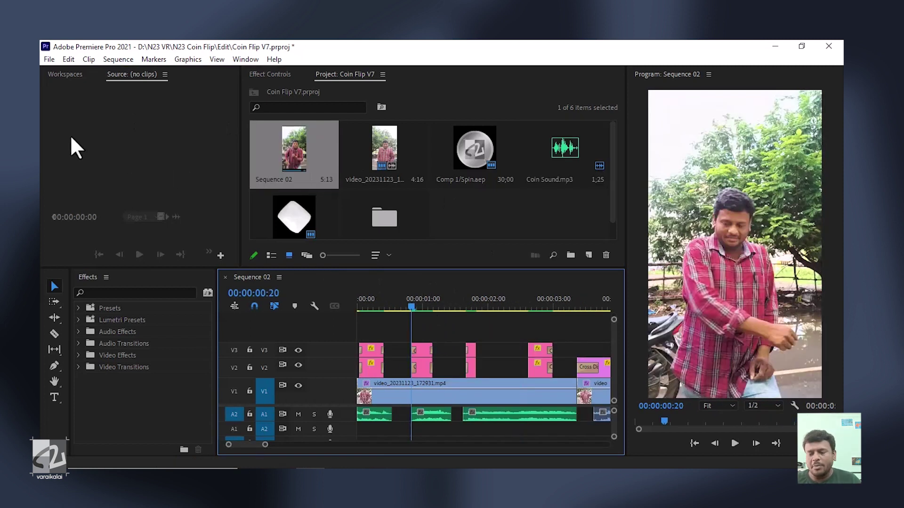
# - Export Sequence 02 as media in H.264 format with the Match Source - High bitrate preset
pyautogui.click(49, 60)
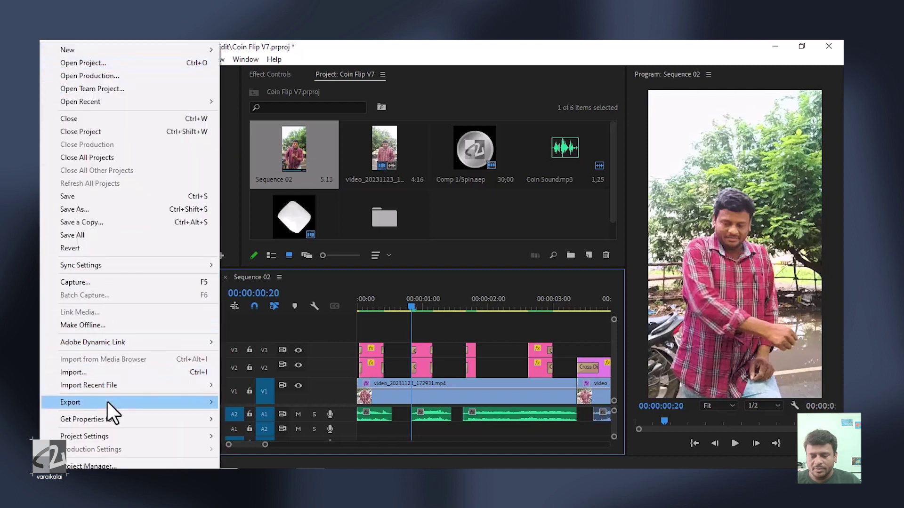
pyautogui.moveTo(107, 402)
pyautogui.click(287, 274)
pyautogui.click(654, 110)
pyautogui.click(628, 229)
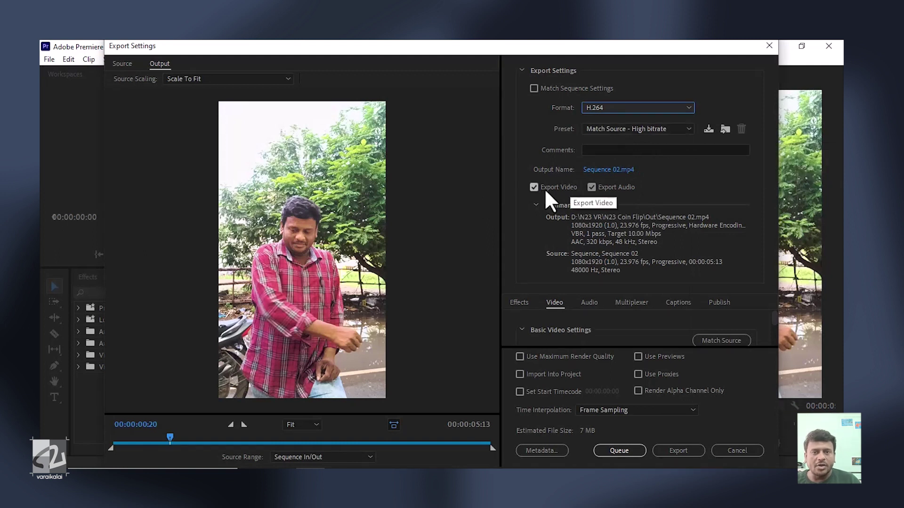
pyautogui.click(698, 446)
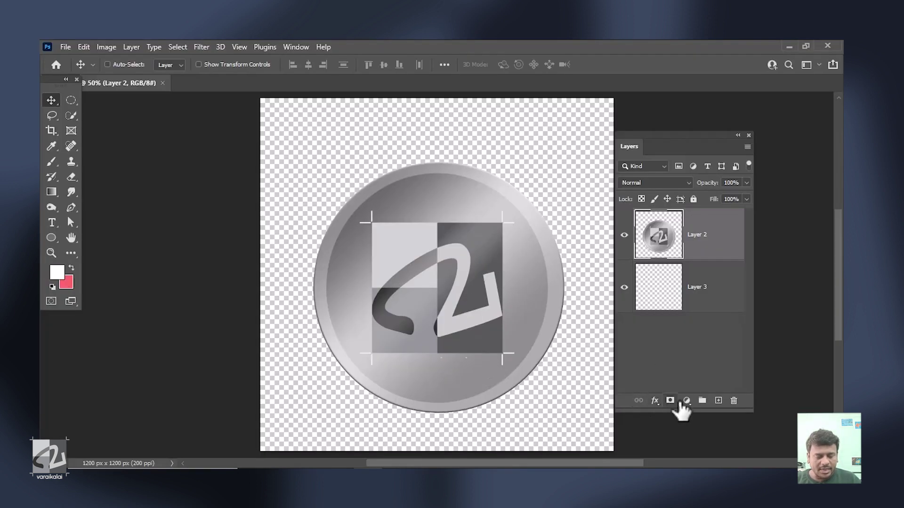
# - Add a gradient fill layer above the coin using the Orange_02 preset, and set its blend mode to Color Burn
pyautogui.click(687, 400)
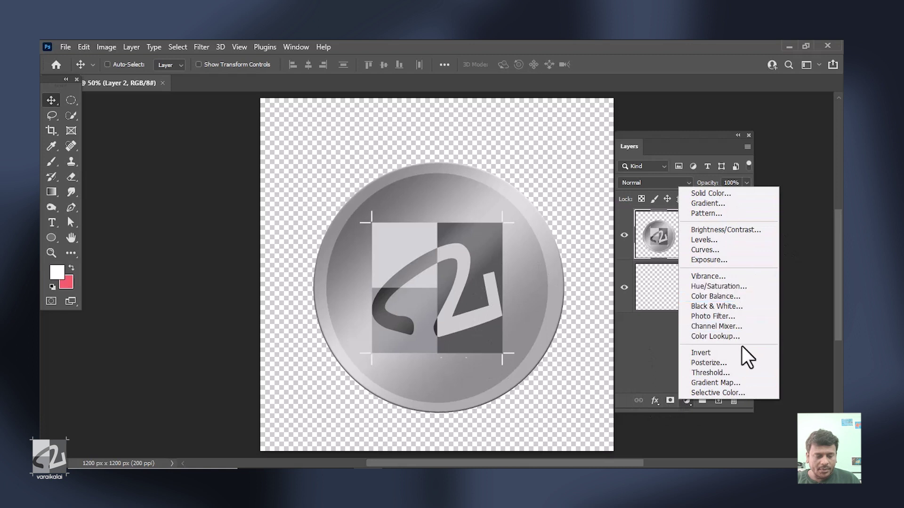
pyautogui.click(729, 202)
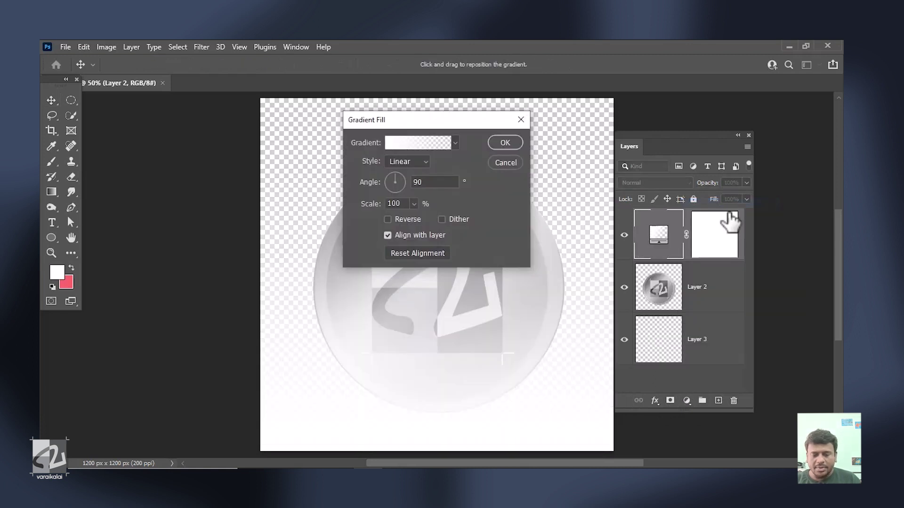
pyautogui.click(415, 147)
pyautogui.scroll(-2, 521, 169)
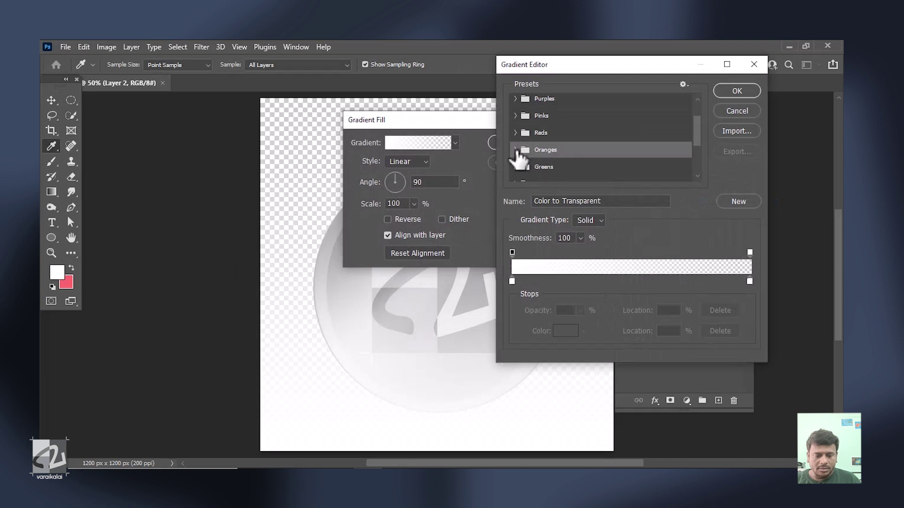
pyautogui.click(516, 150)
pyautogui.click(555, 173)
pyautogui.click(566, 170)
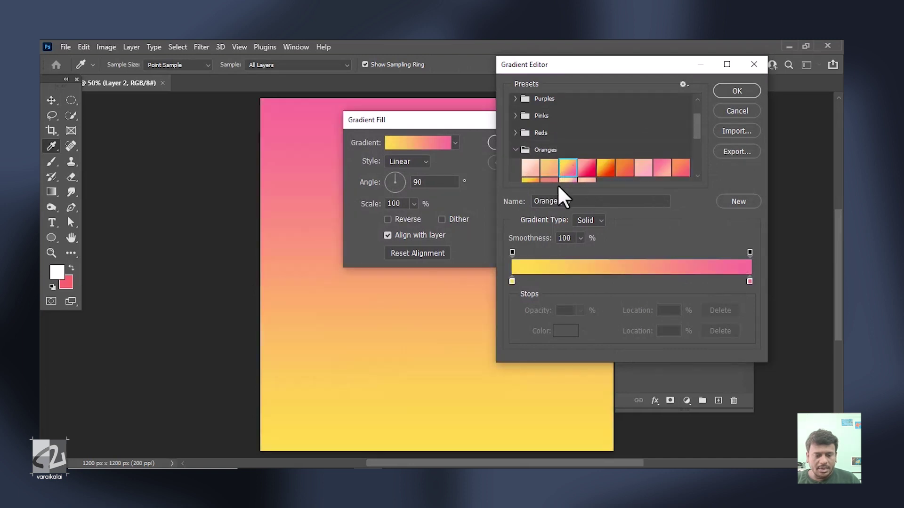
pyautogui.click(606, 168)
pyautogui.click(568, 170)
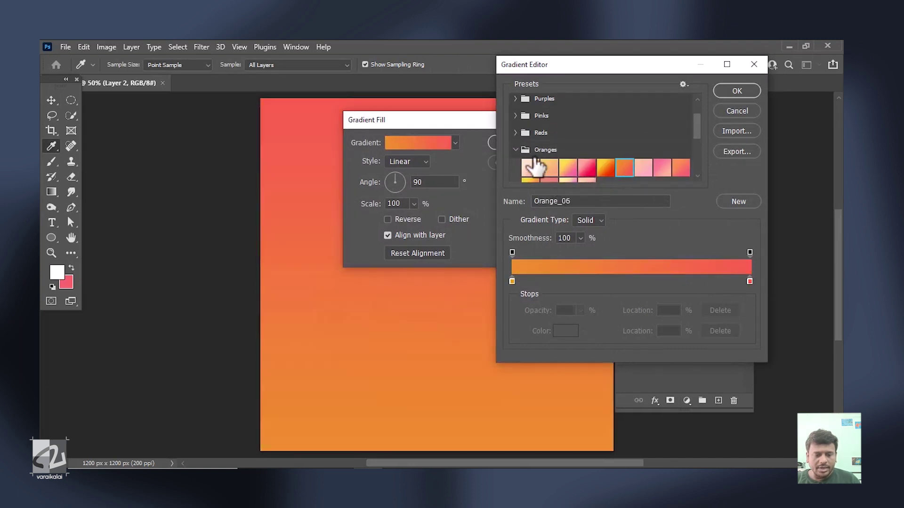
pyautogui.click(549, 169)
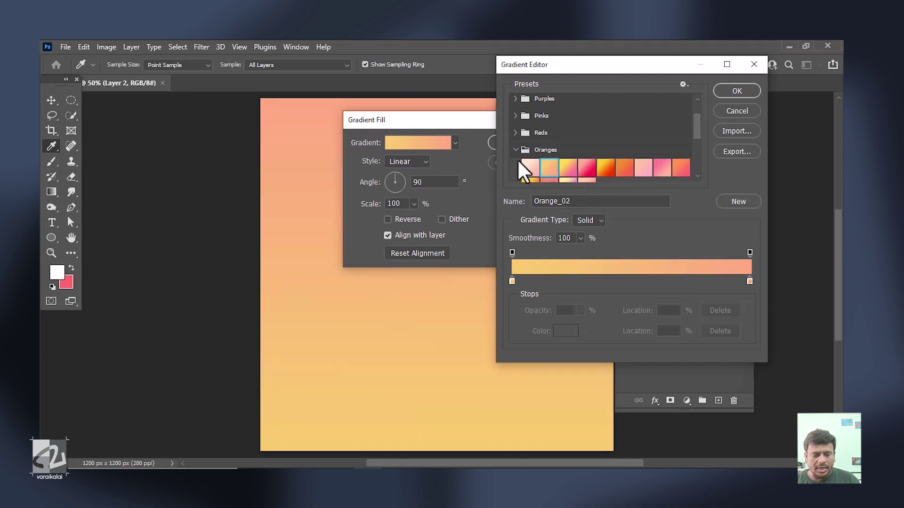
pyautogui.click(737, 90)
pyautogui.press('Return')
pyautogui.click(659, 185)
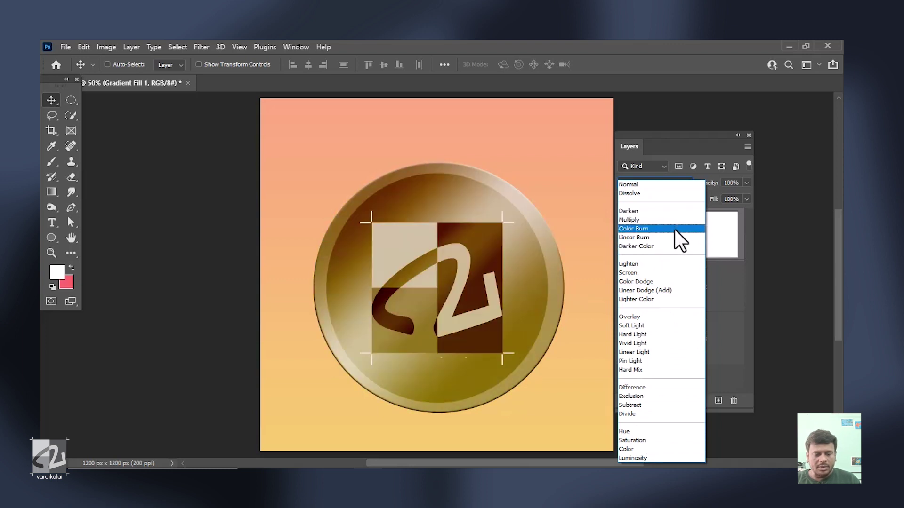
pyautogui.click(680, 237)
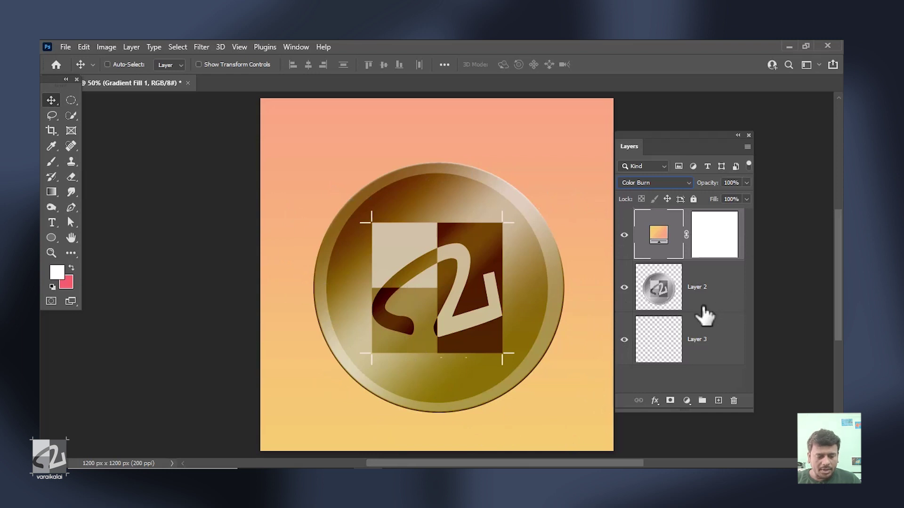
# - Select the coin's pixels on Layer 2 and invert the selection to cover the area around the coin
pyautogui.click(659, 286)
pyautogui.rightClick(660, 288)
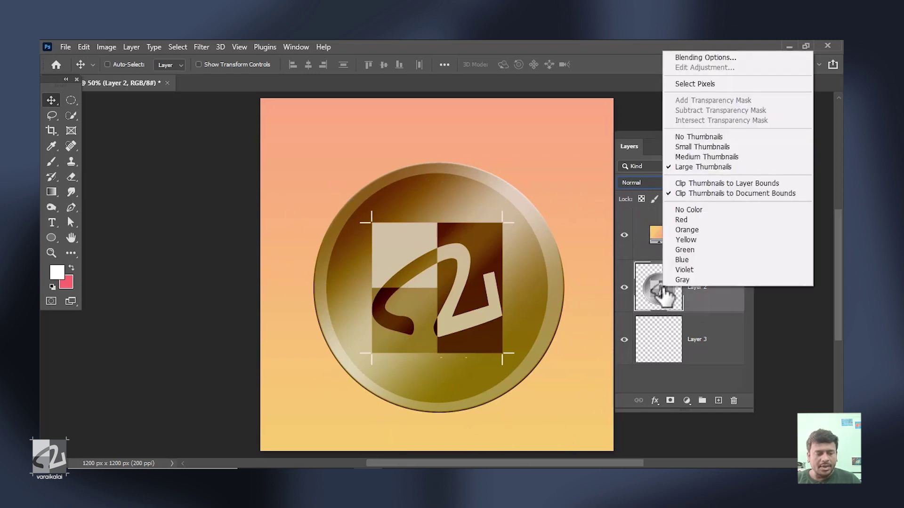
pyautogui.click(684, 85)
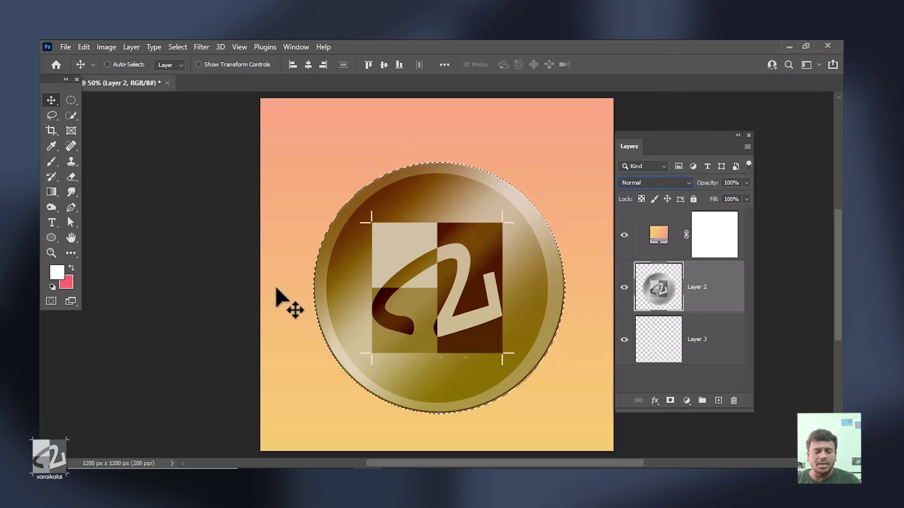
pyautogui.hotkey('ctrl', 'shift', 'i')
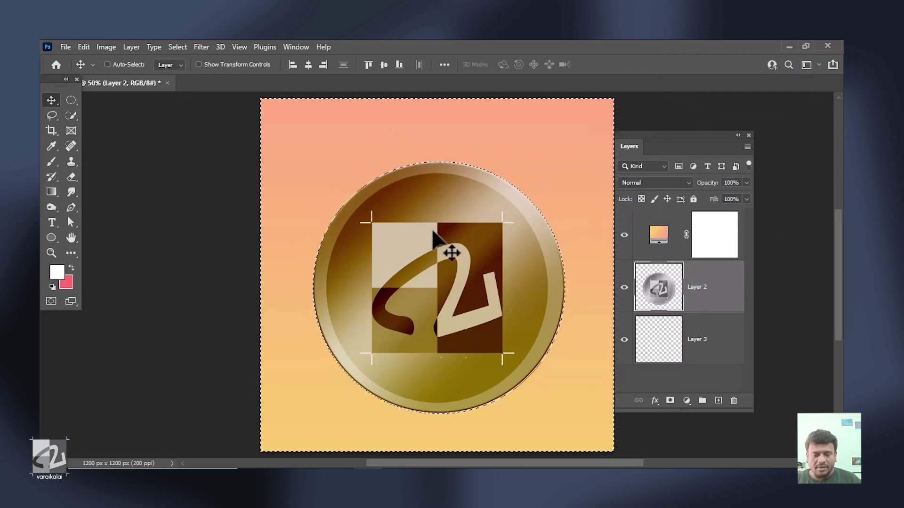
# - Fill the selected surroundings with black on the gradient fill layer's mask, deselect, and save the document
pyautogui.click(720, 243)
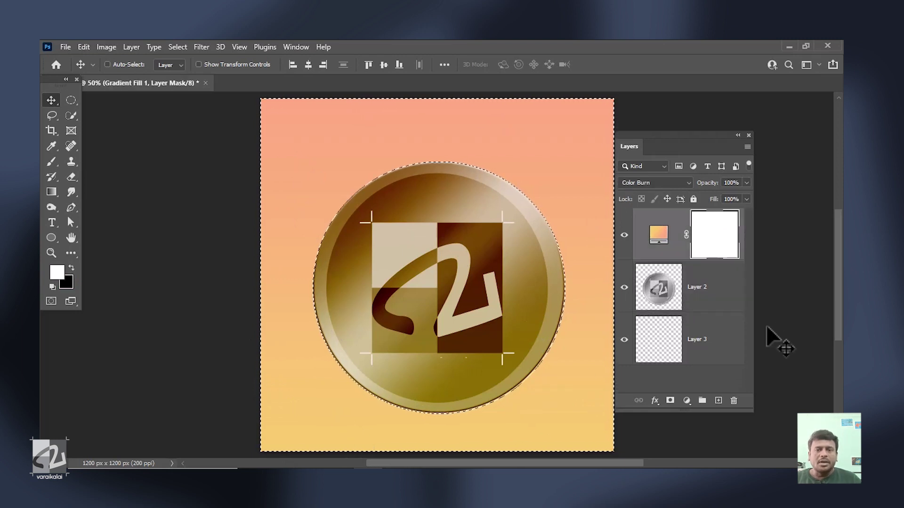
pyautogui.click(72, 267)
pyautogui.hotkey('alt', 'BackSpace')
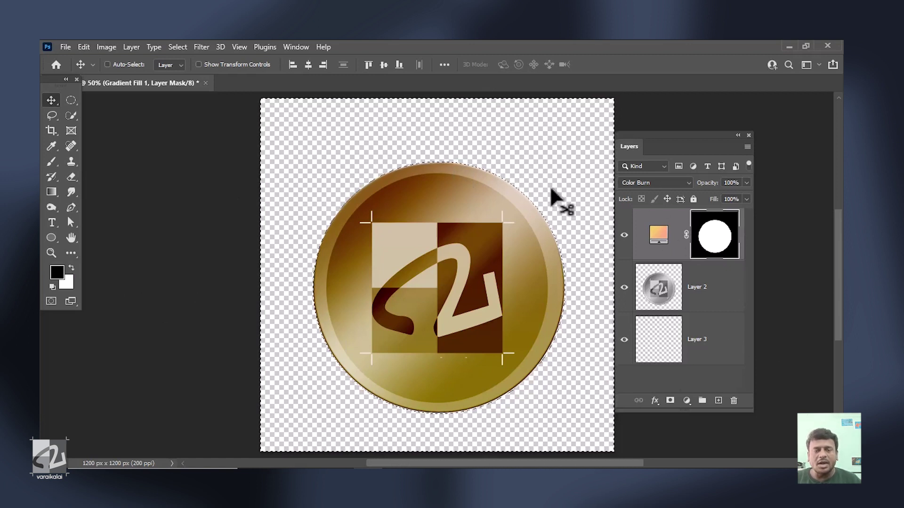
pyautogui.hotkey('ctrl', 'd')
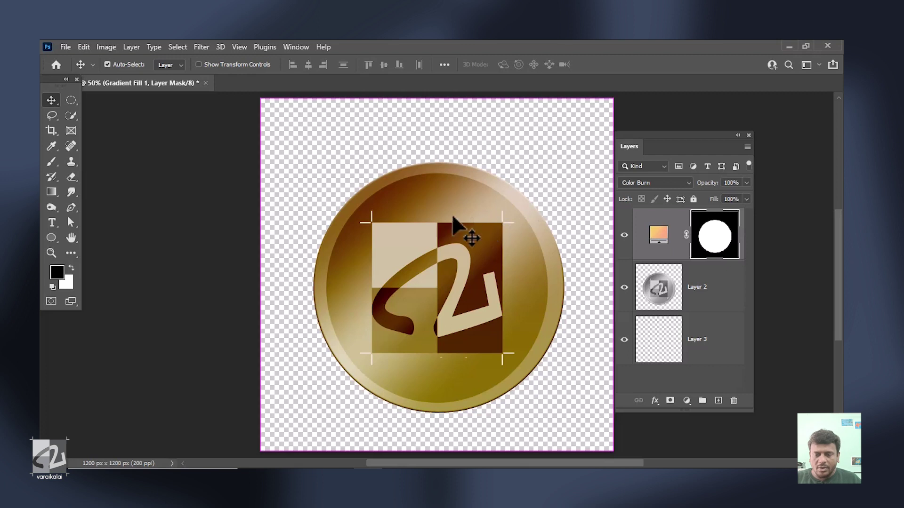
pyautogui.click(66, 47)
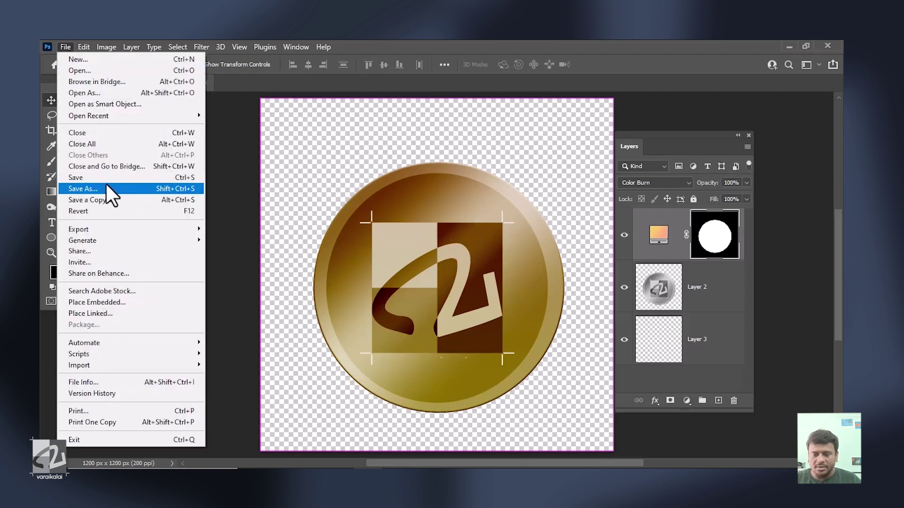
pyautogui.click(94, 178)
# - Switch to After Effects, scrub through the coin spin in Comp 1, and save the Spin project
pyautogui.click(338, 469)
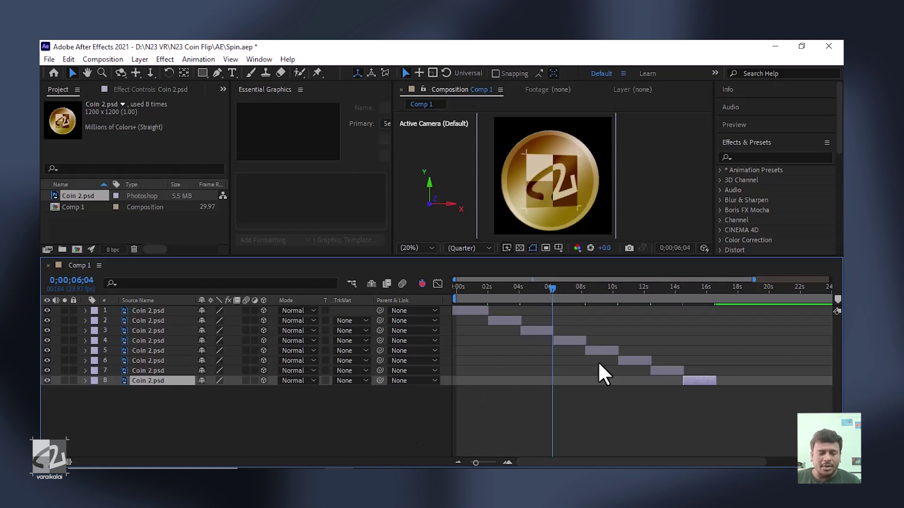
pyautogui.moveTo(476, 289); pyautogui.dragTo(586, 306)
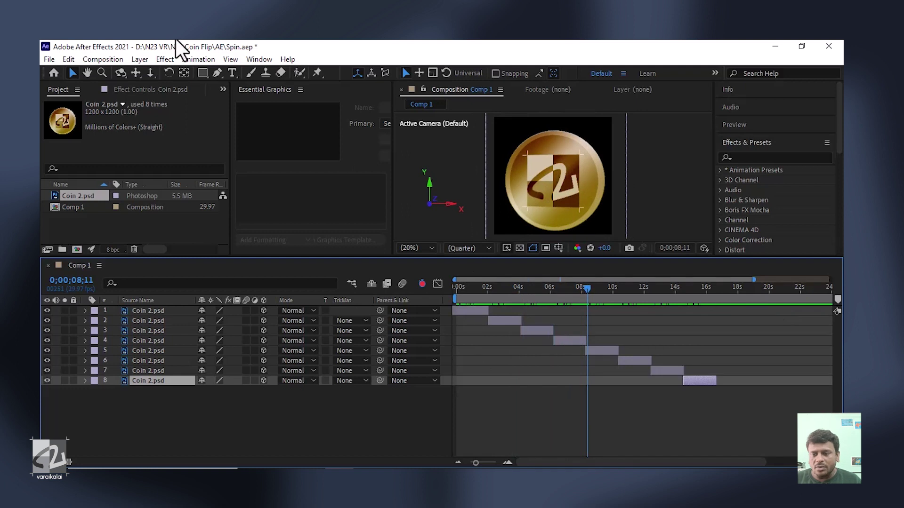
pyautogui.click(47, 60)
pyautogui.click(75, 142)
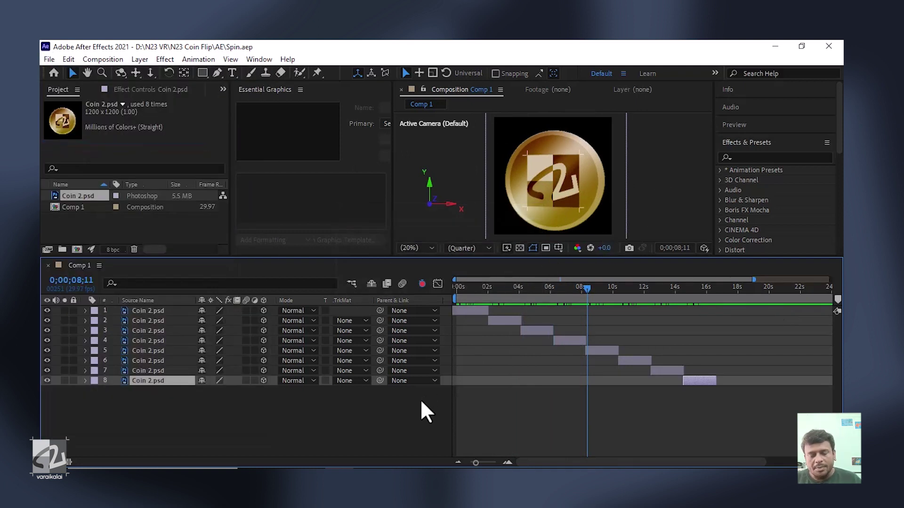
# - Switch to Premiere Pro and scrub through the start of Sequence 02 to check the recoloured coin
pyautogui.click(311, 475)
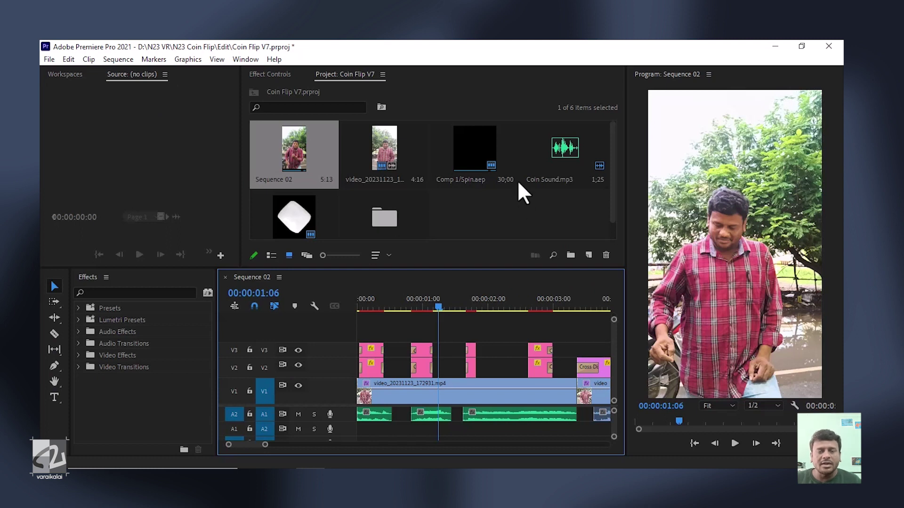
pyautogui.click(361, 307)
pyautogui.moveTo(363, 305); pyautogui.dragTo(477, 295)
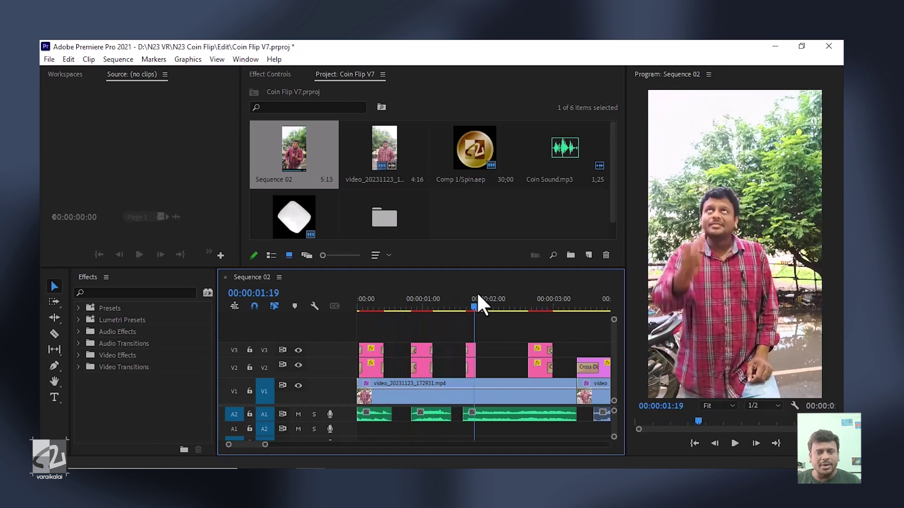